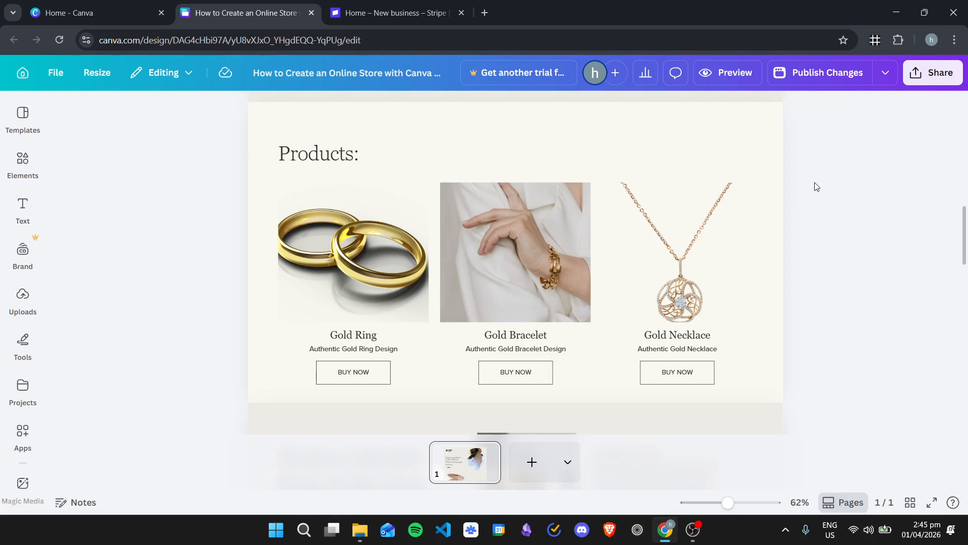
Step: Switch to the Stripe dashboard and start creating a new product in the product catalog
left_click(426, 5)
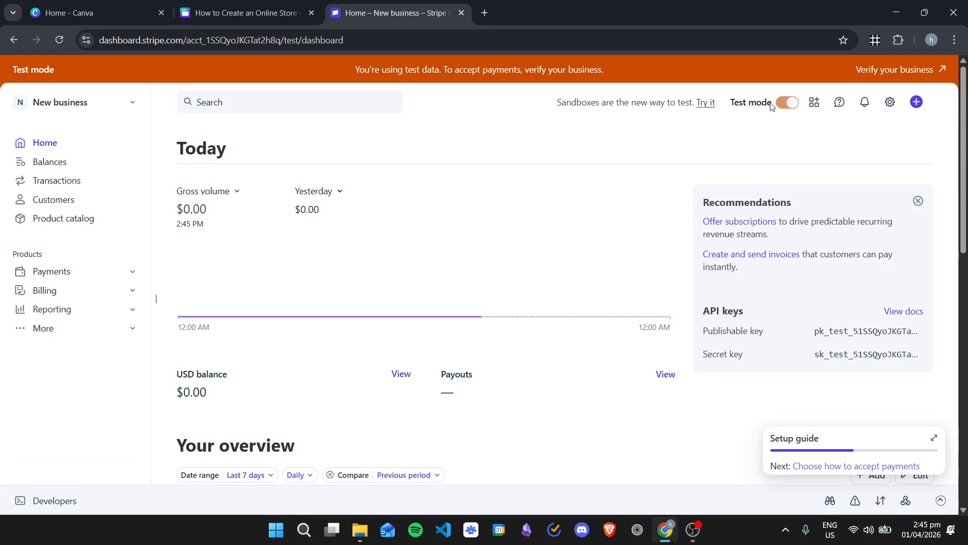
mouse_move(770, 106)
left_click(102, 222)
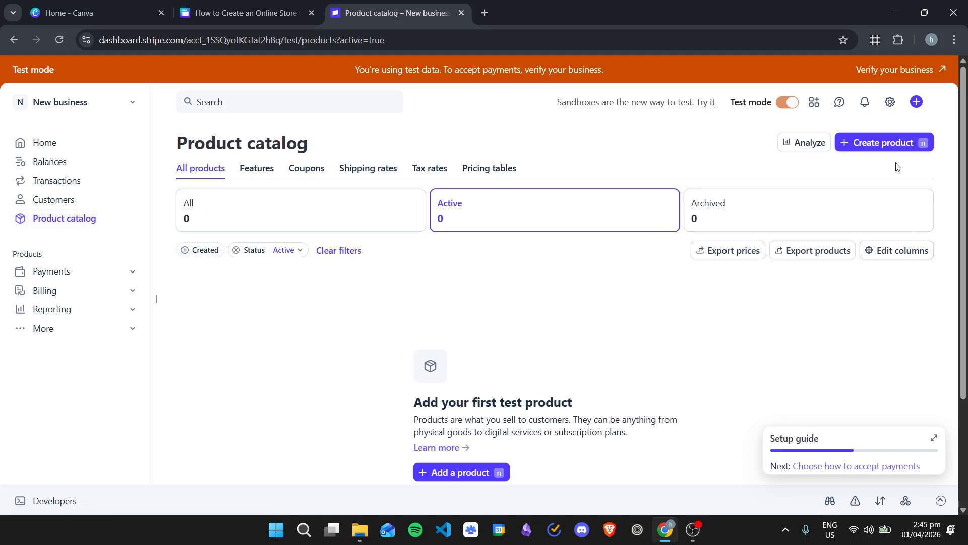
left_click(897, 146)
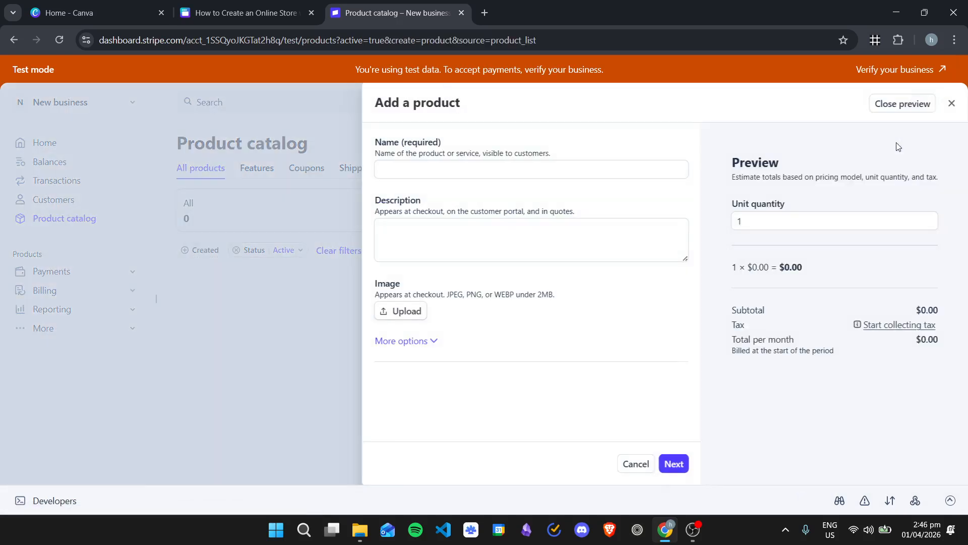
Step: Name the product "Gold Ring" and enter "Authentic Gold Ring" as its description
left_click(612, 175)
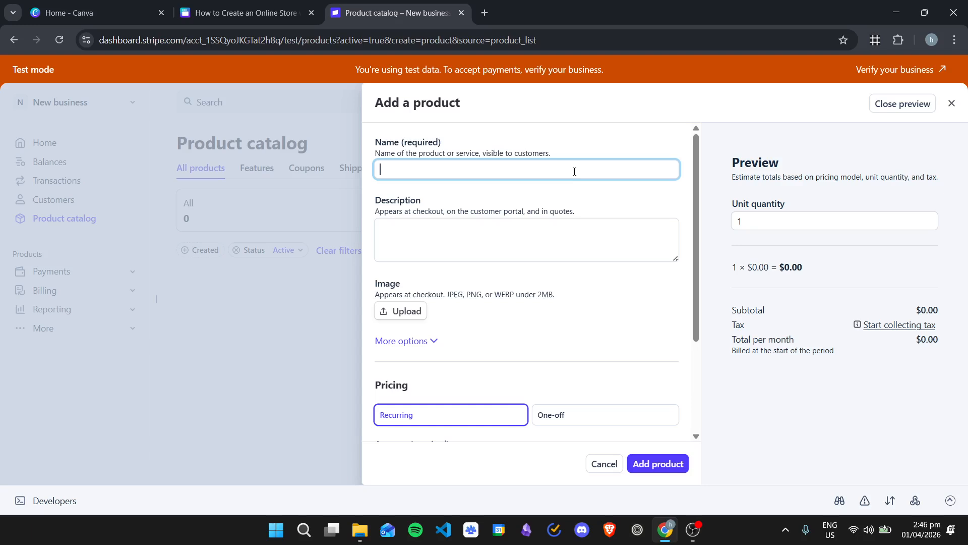
scroll(599, 234, "down", 3)
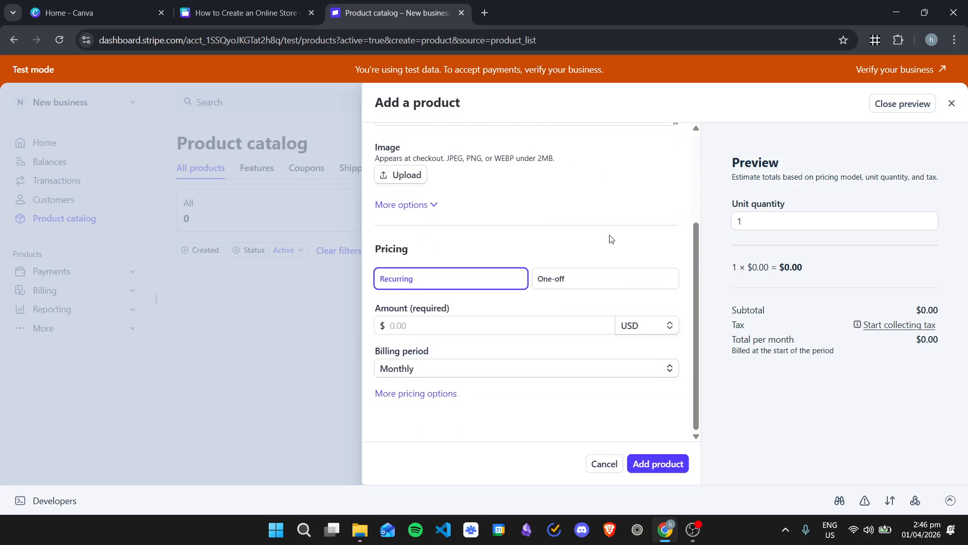
scroll(610, 239, "up", 3)
left_click(242, 13)
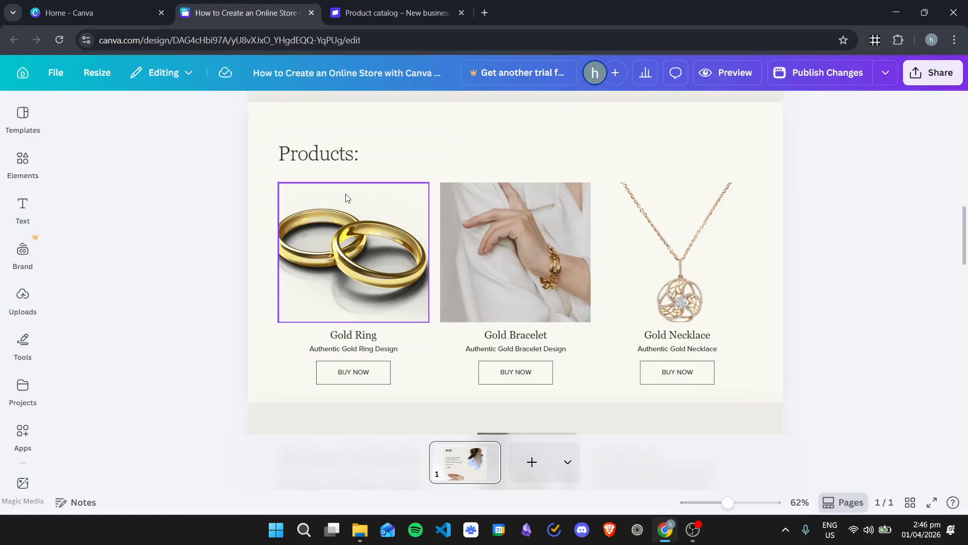
left_click(398, 12)
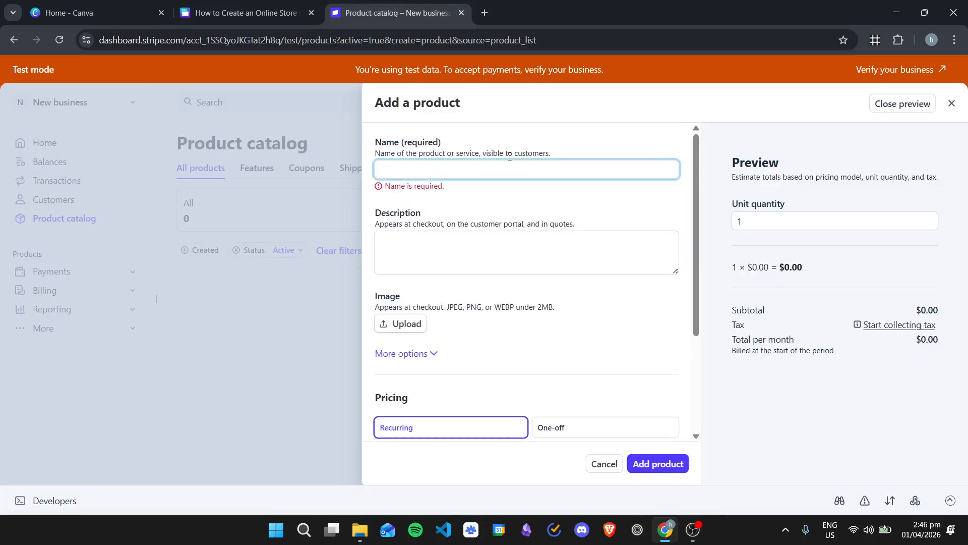
type("Gold Ring")
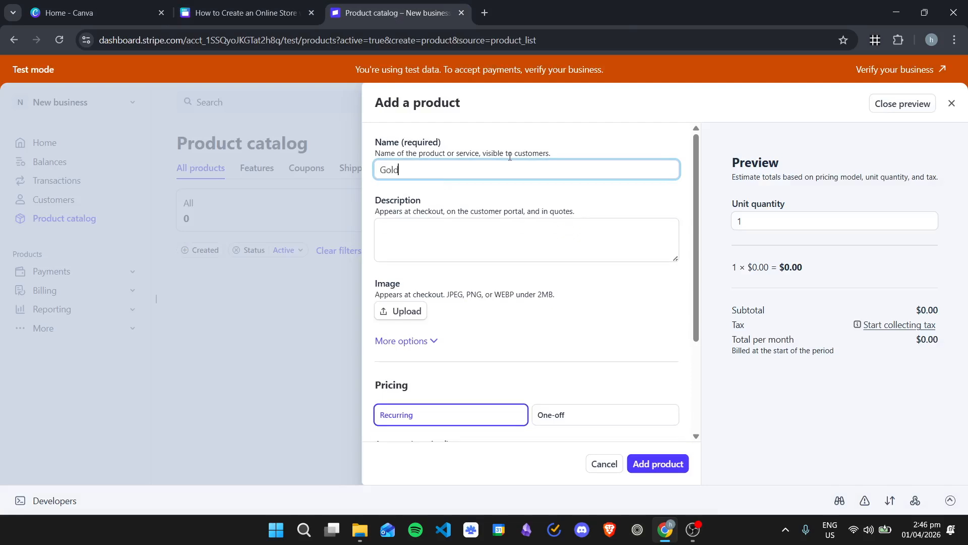
key("Tab")
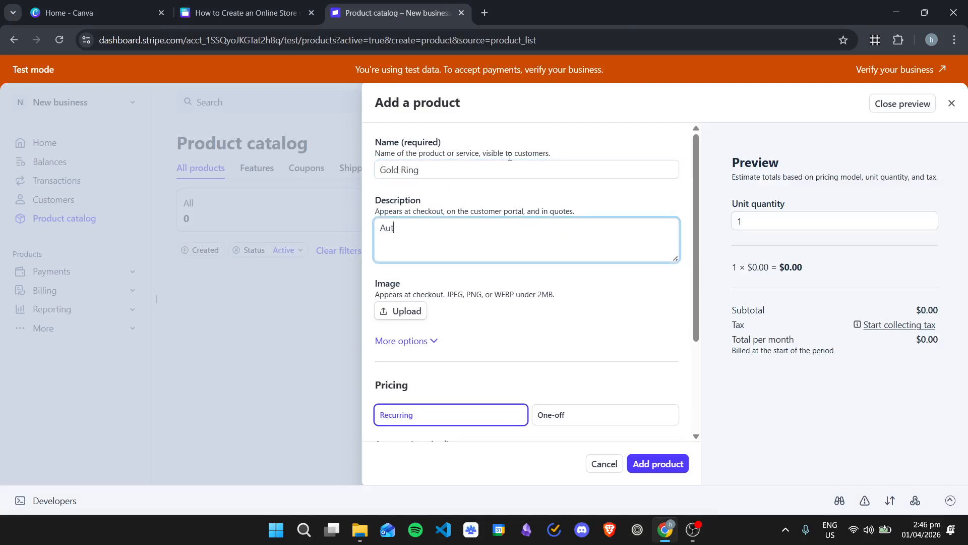
type("Authenti")
key("BackSpace")
type("c Gold Ring")
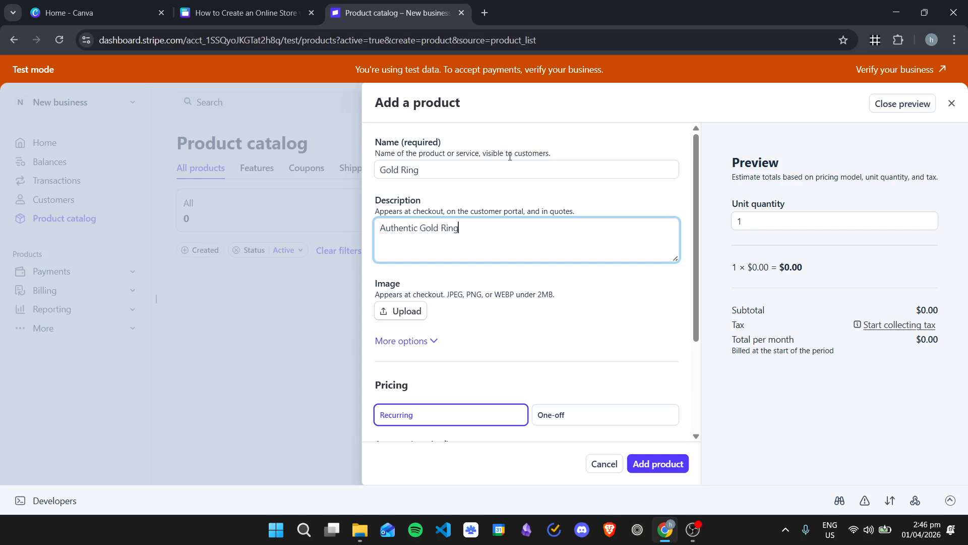
Step: Upload gold ring.png from the products folder inside Image as the product's image
left_click(410, 311)
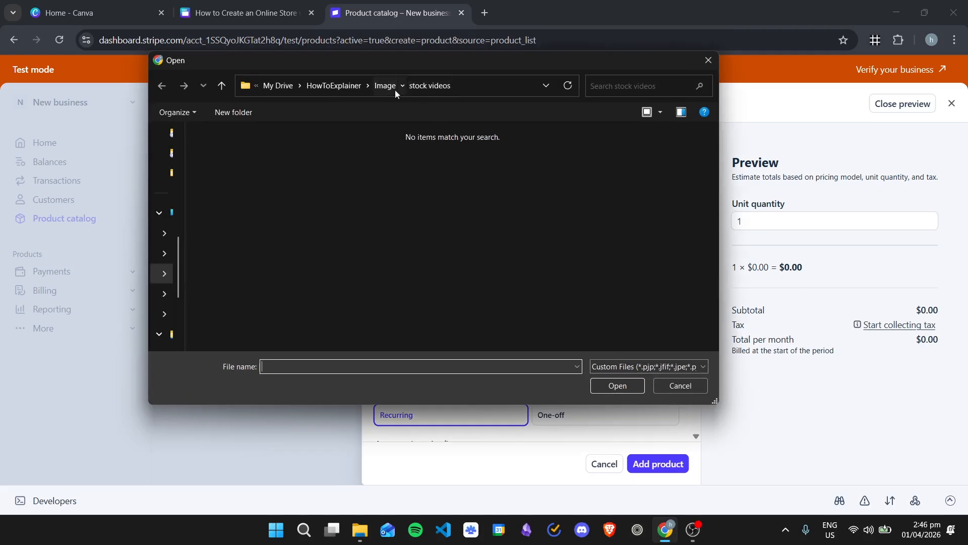
left_click(387, 86)
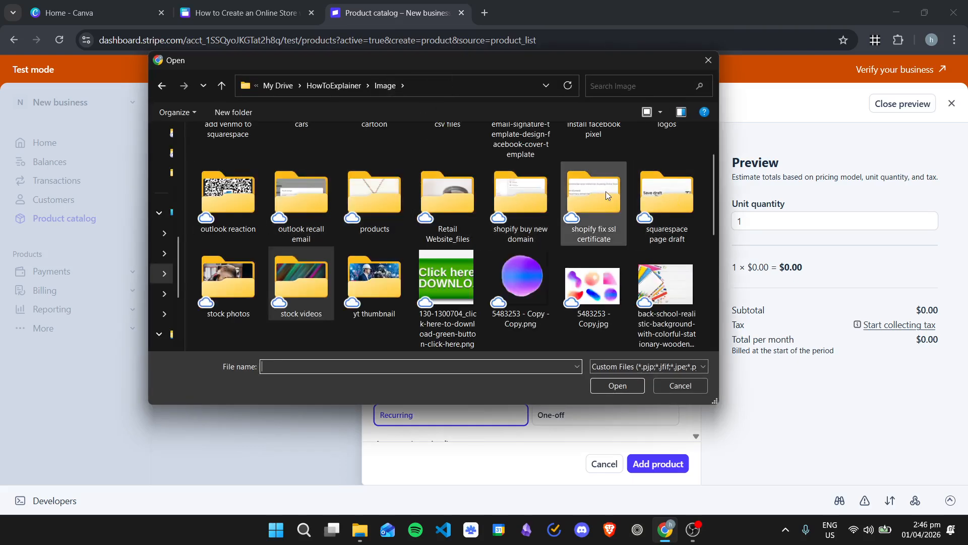
scroll(606, 191, "up", 1)
scroll(377, 205, "down", 2)
double_click(377, 205)
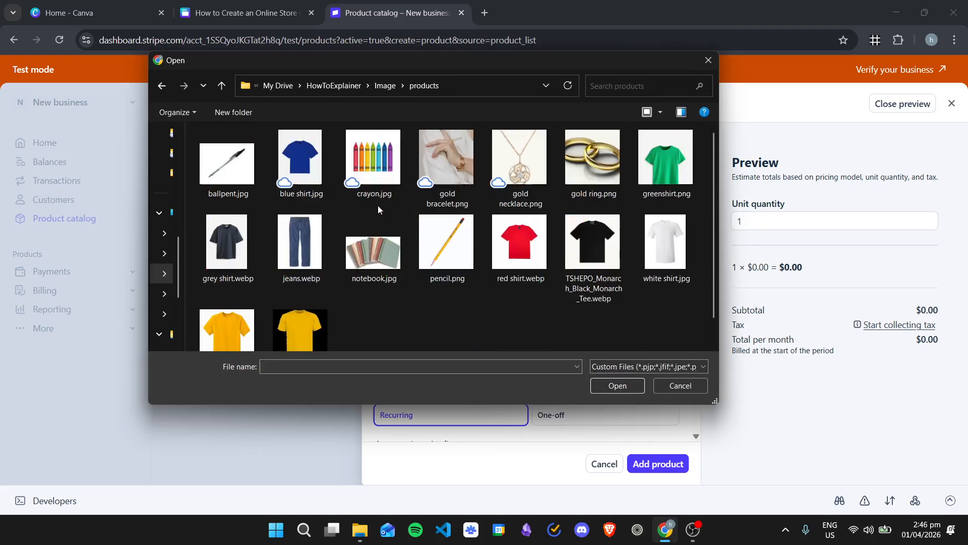
scroll(535, 296, "down", 1)
scroll(534, 301, "up", 1)
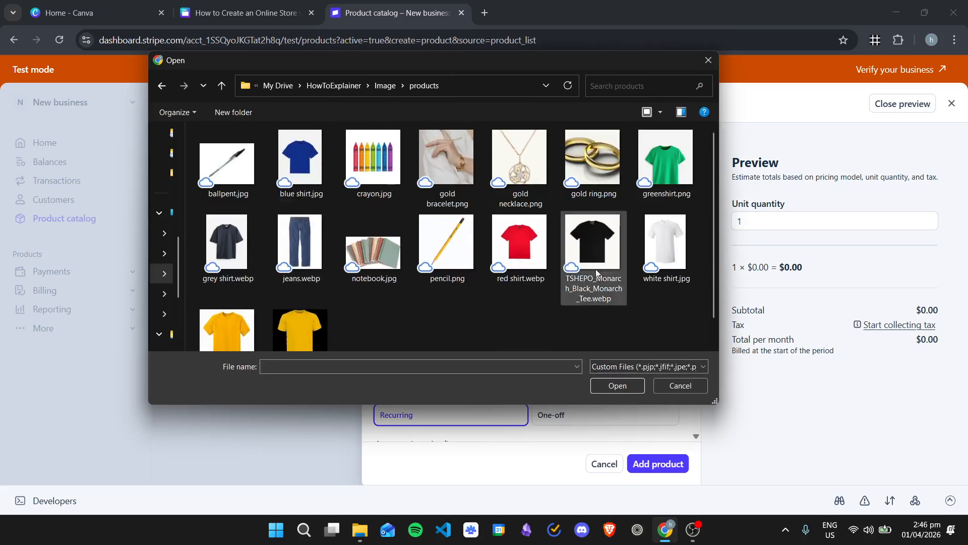
double_click(598, 162)
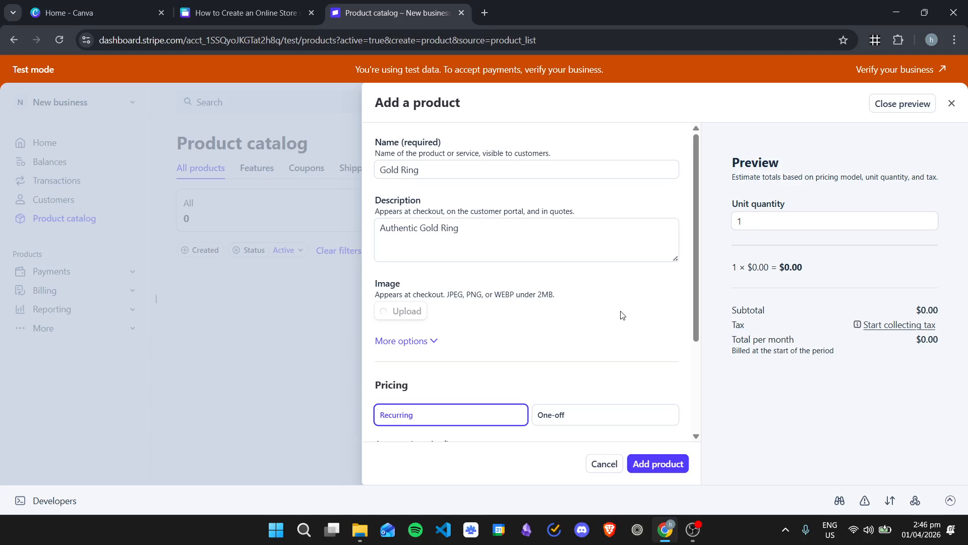
Step: Review the Products section of the Canva store design and return to the Stripe product form
scroll(612, 287, "down", 3)
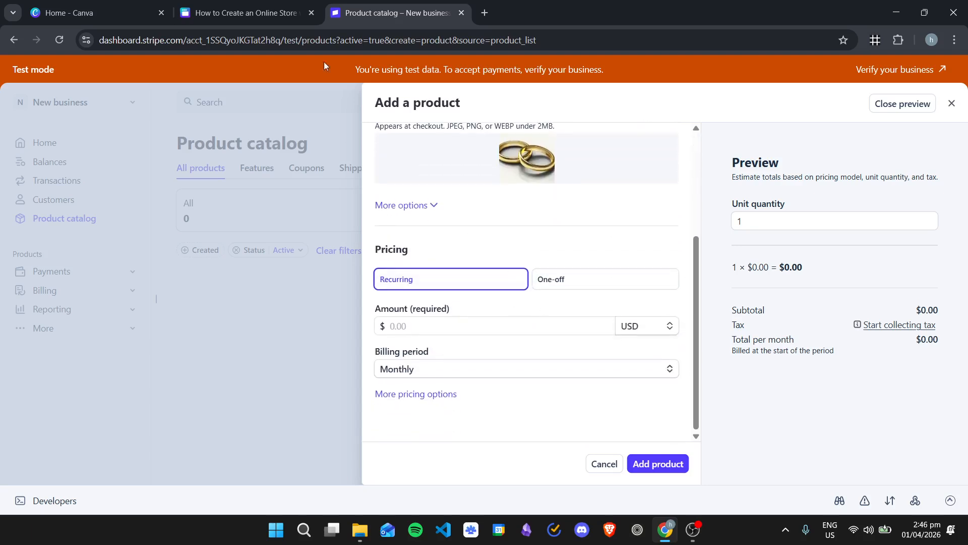
left_click(245, 5)
scroll(623, 265, "down", 2)
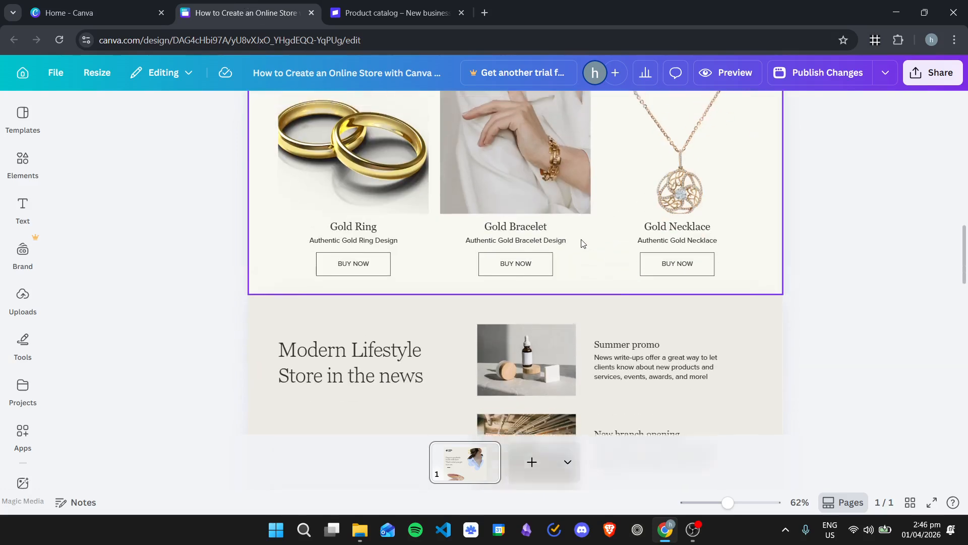
scroll(579, 242, "up", 2)
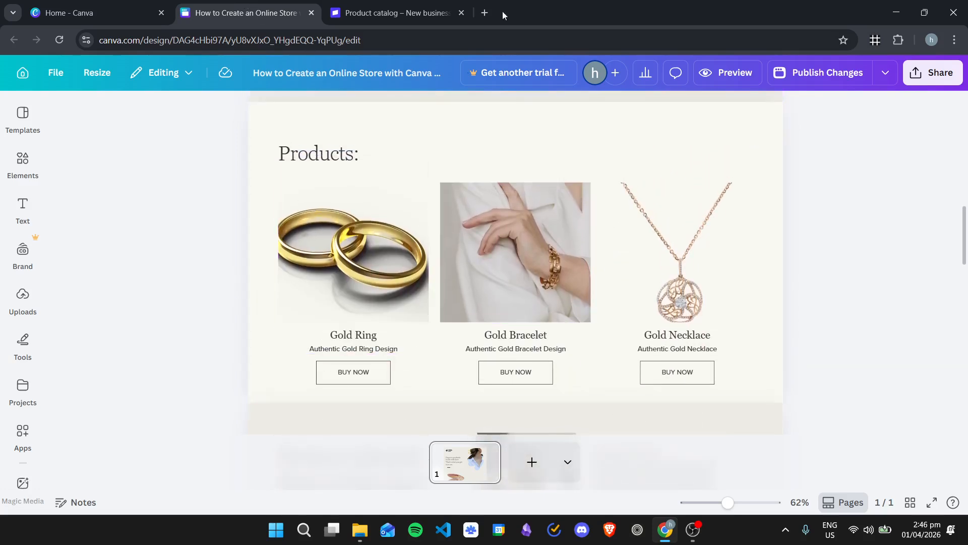
left_click(404, 11)
scroll(620, 252, "up", 3)
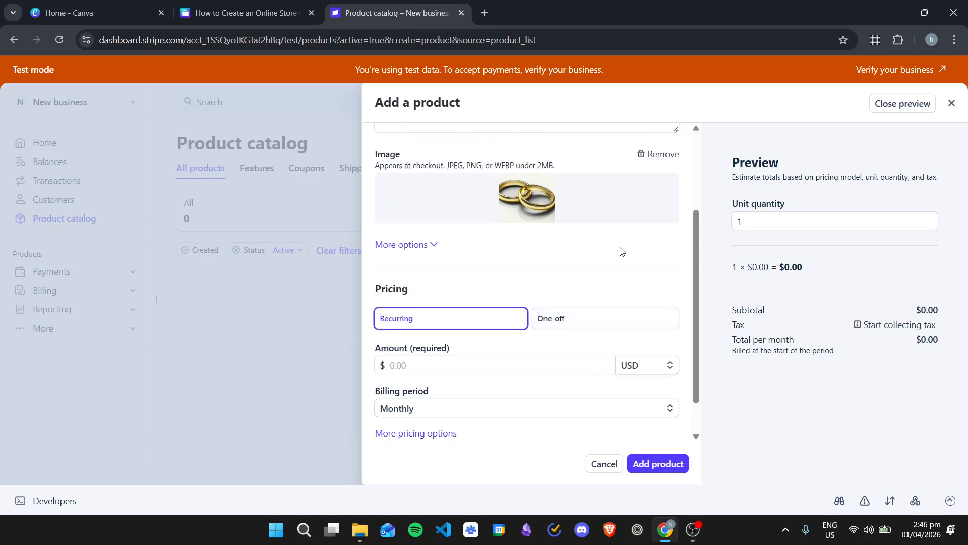
Step: Set the product's pricing to One-off with an amount of 100.00 USD
scroll(601, 183, "down", 3)
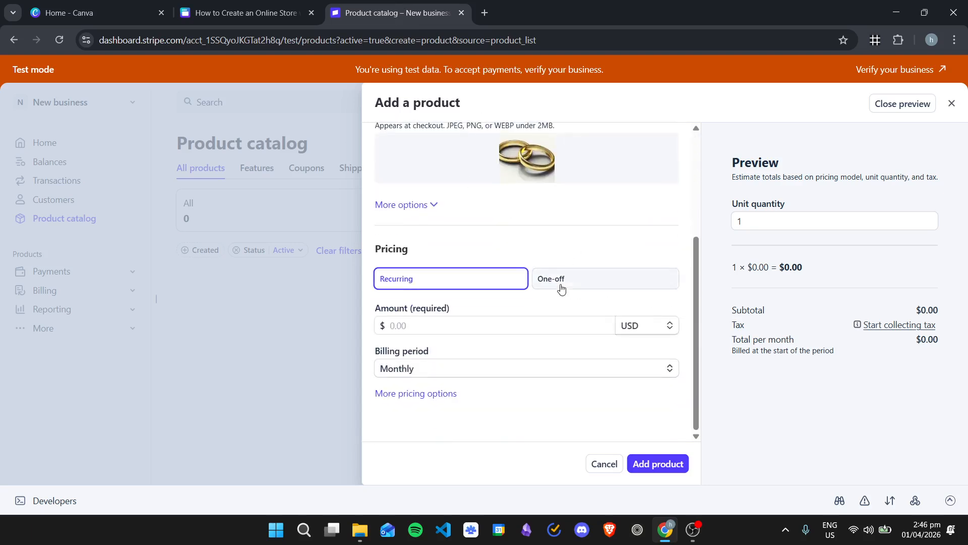
left_click(561, 281)
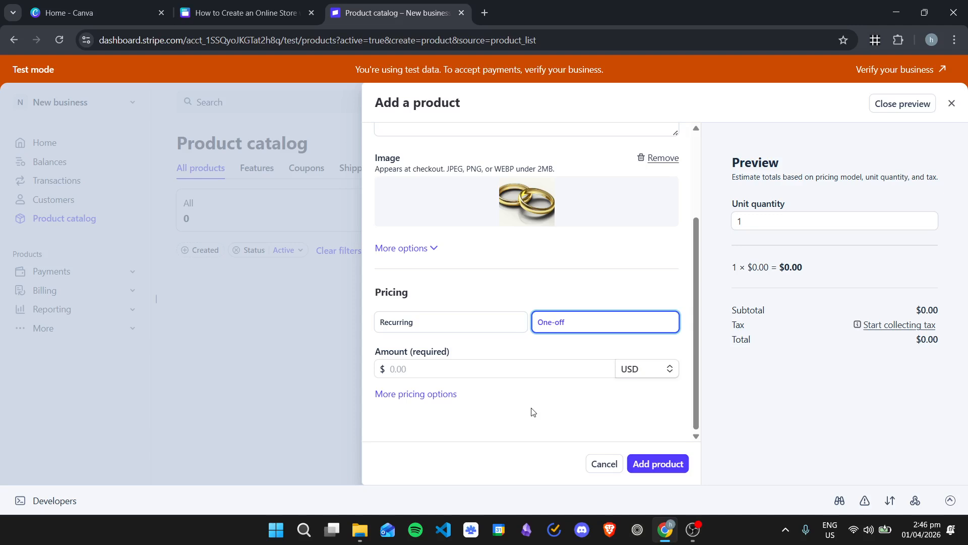
left_click(500, 364)
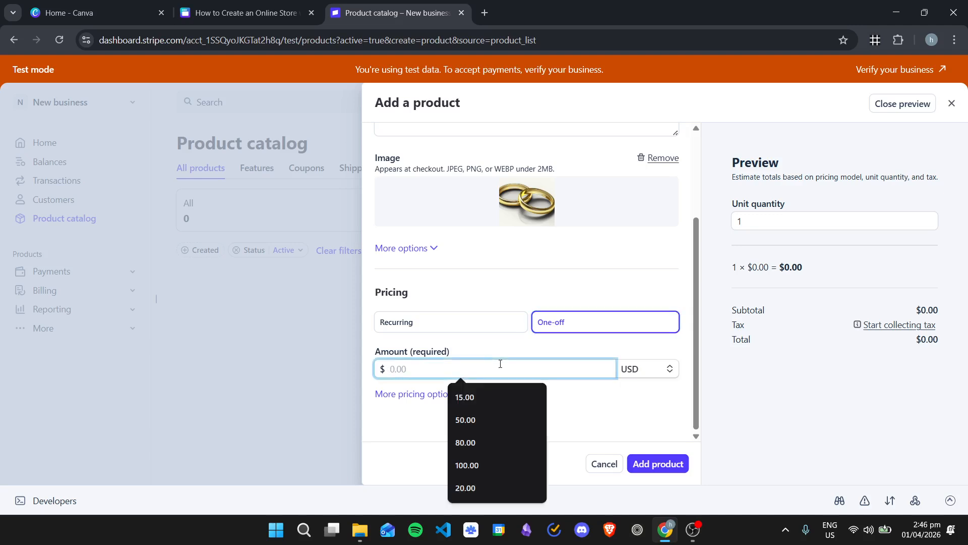
type("100")
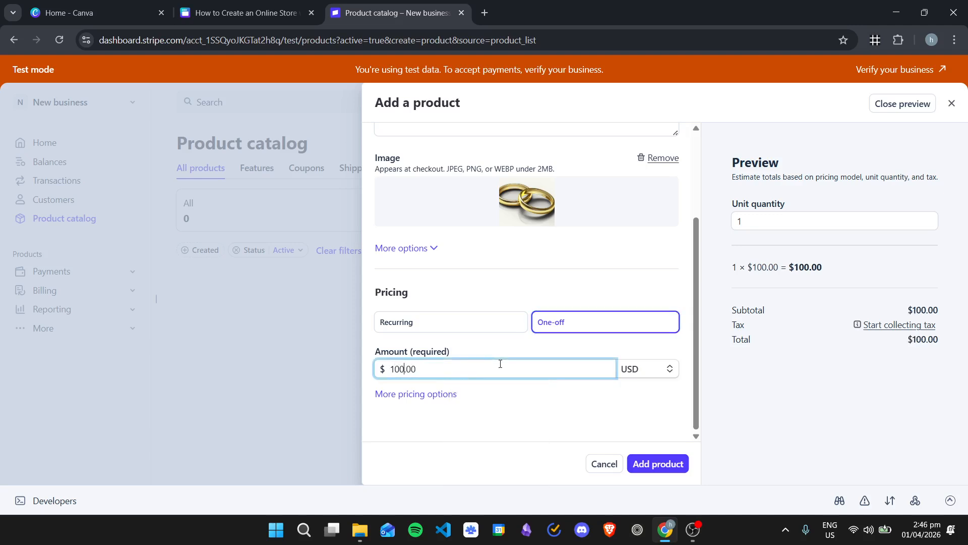
left_click(525, 410)
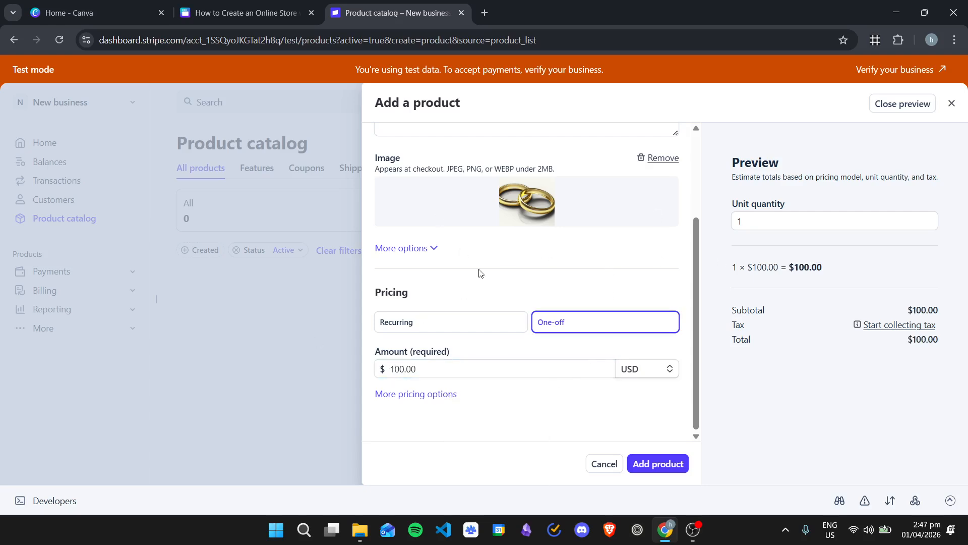
Step: Examine the additional pricing options and the available currencies for the Gold Ring price
scroll(546, 315, "up", 1)
scroll(546, 316, "down", 1)
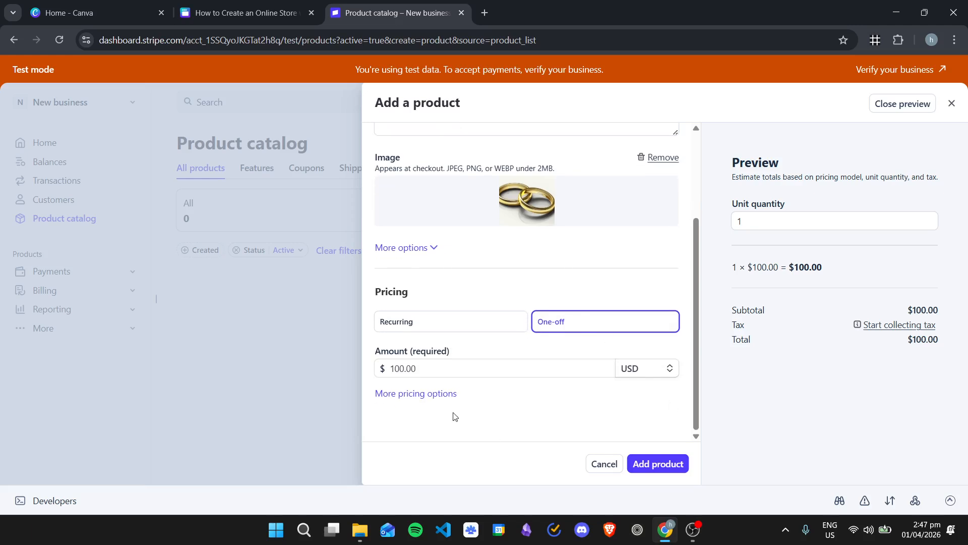
left_click(444, 398)
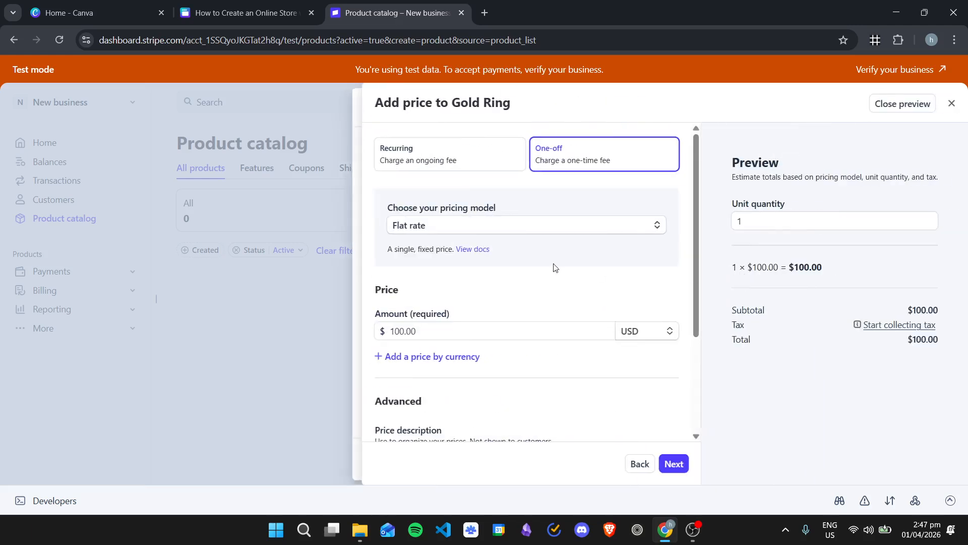
scroll(590, 270, "down", 3)
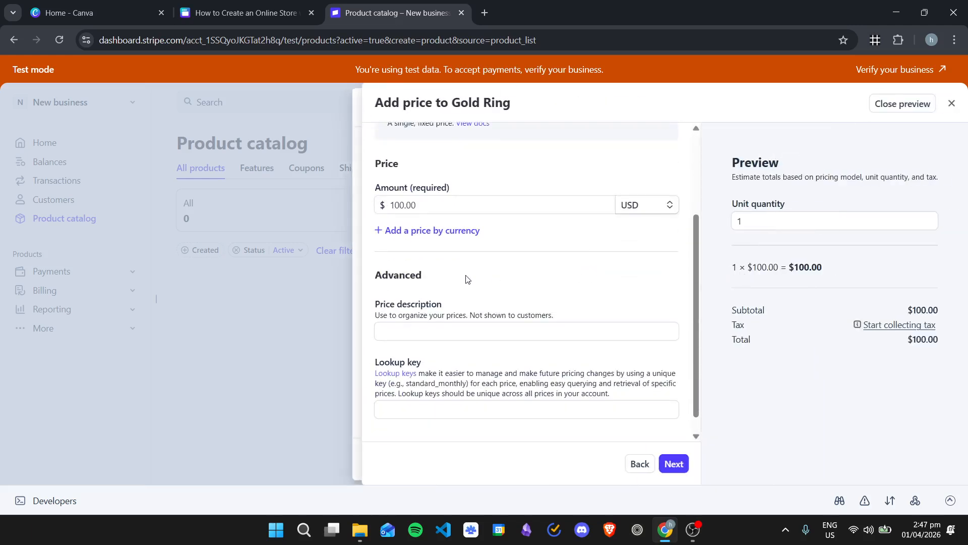
scroll(595, 307, "down", 1)
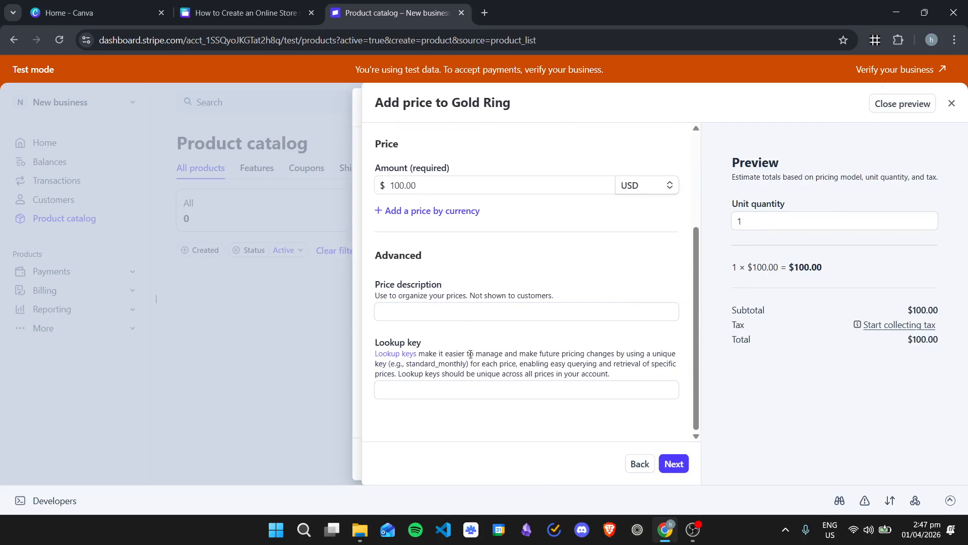
scroll(470, 353, "up", 3)
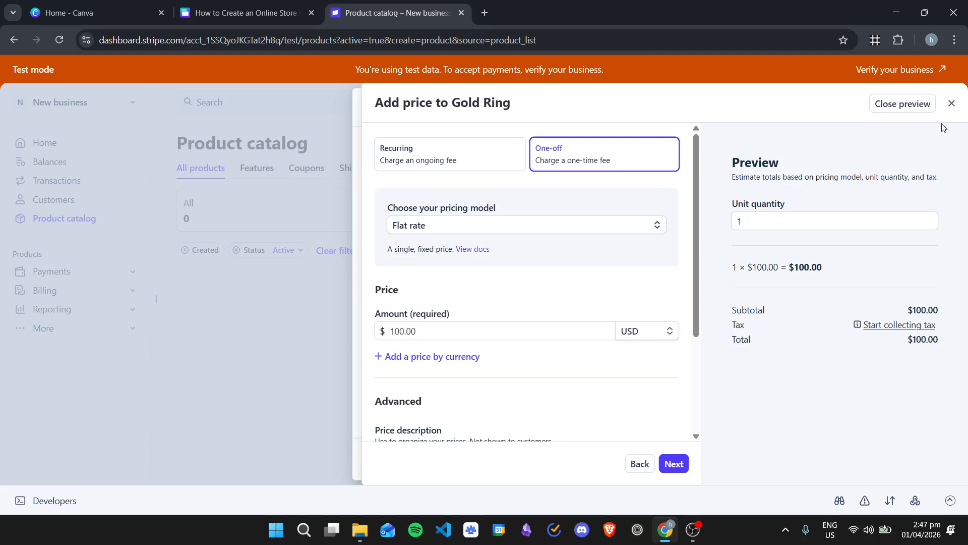
left_click(354, 161)
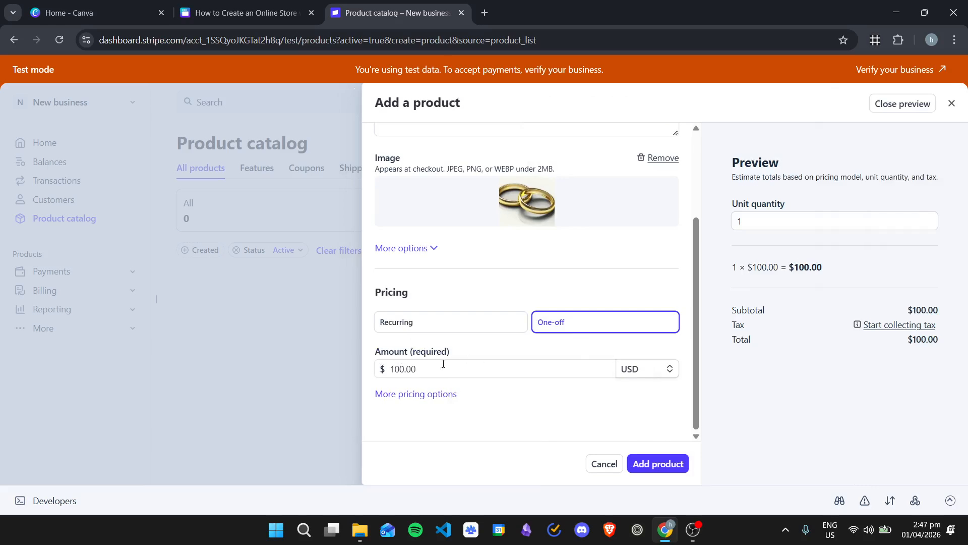
left_click(668, 376)
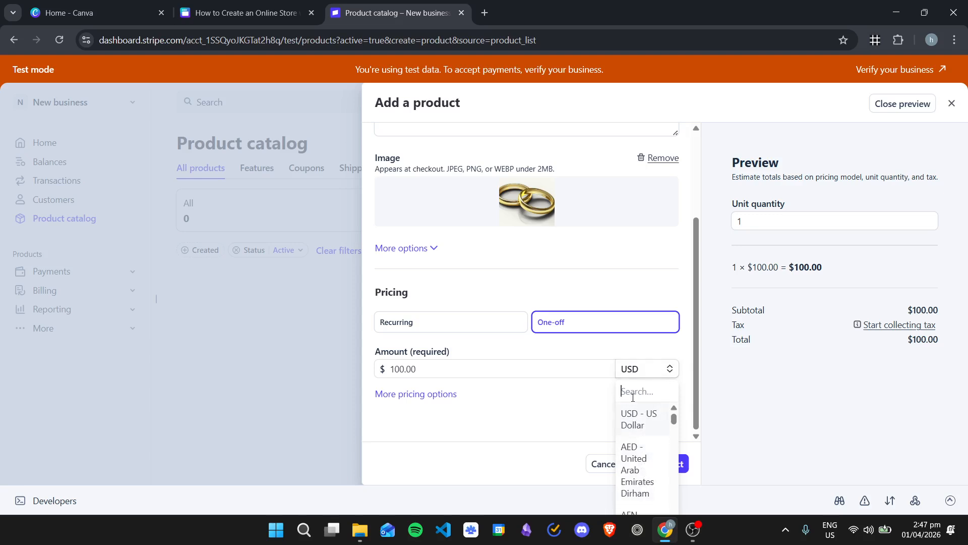
left_click(535, 414)
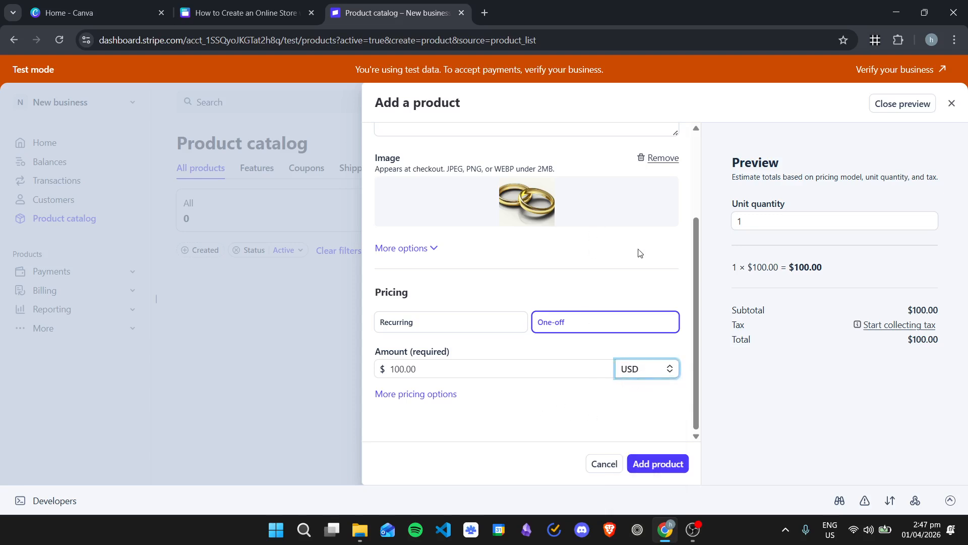
Step: Add the Gold Ring product to the catalog and open its product page to view the details
scroll(620, 328, "up", 3)
scroll(636, 378, "down", 3)
left_click(659, 462)
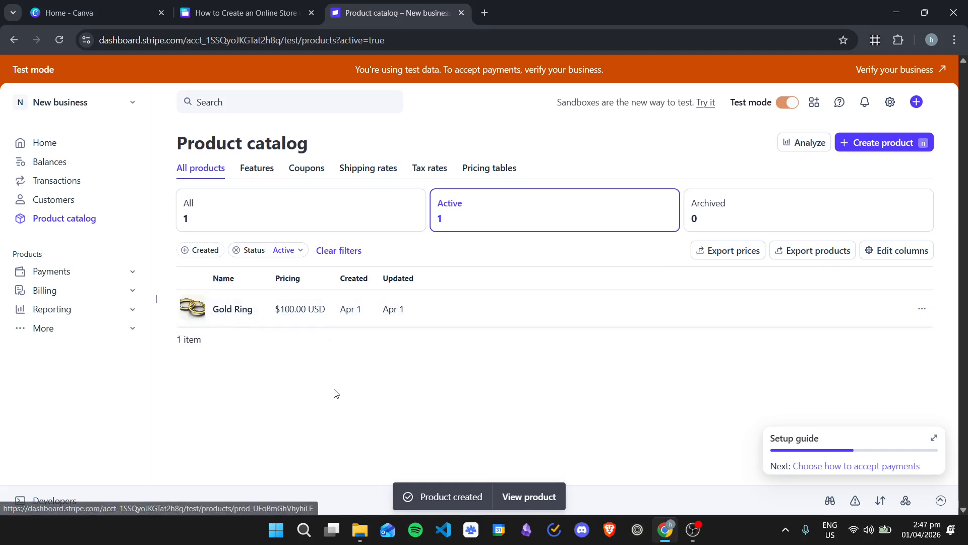
left_click(470, 325)
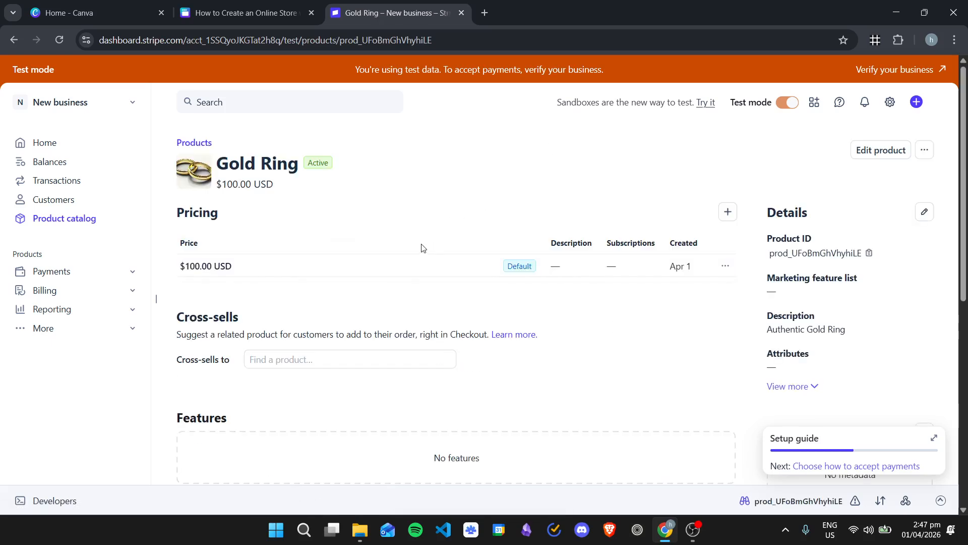
scroll(442, 231, "down", 5)
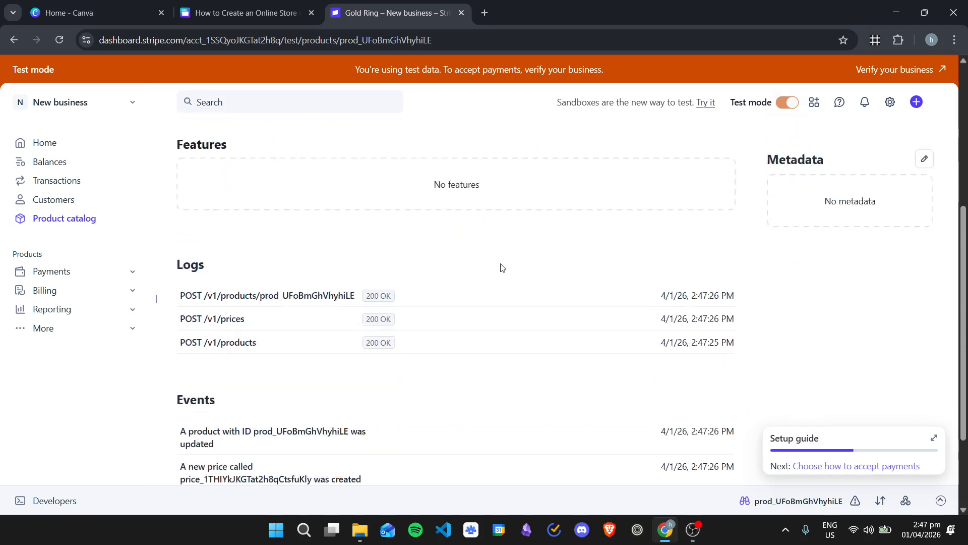
Step: Go from the Gold Ring product page to Payment Links and start creating a test payment link
scroll(509, 262, "down", 2)
scroll(600, 328, "up", 7)
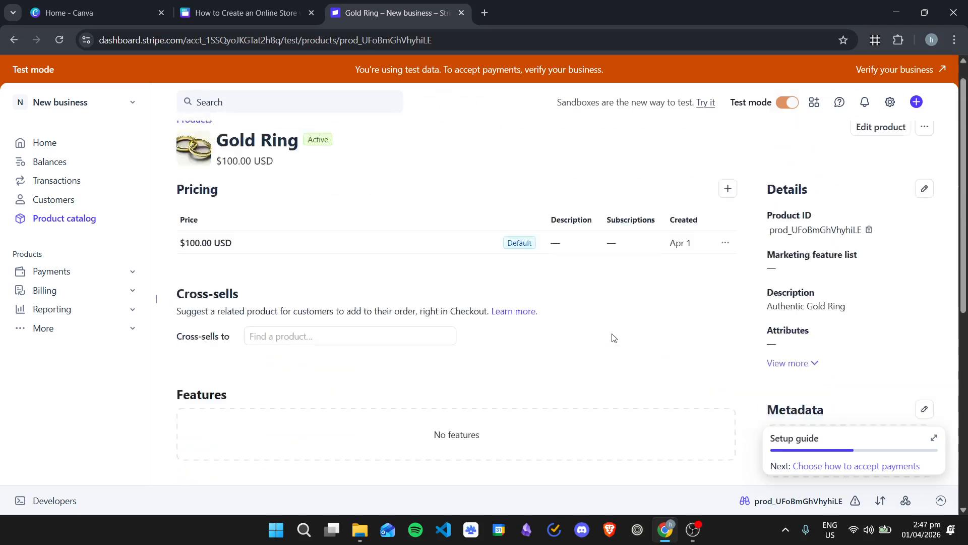
scroll(613, 337, "up", 1)
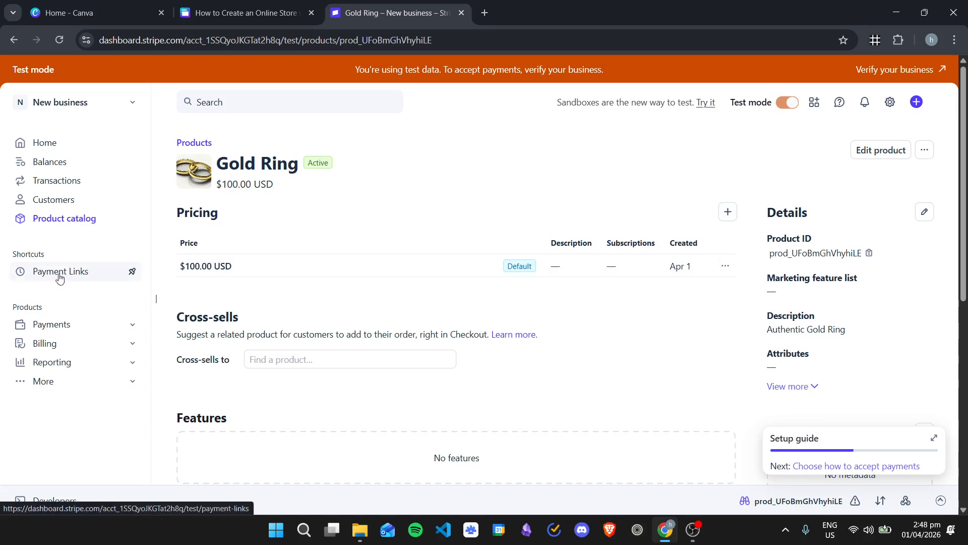
left_click(75, 325)
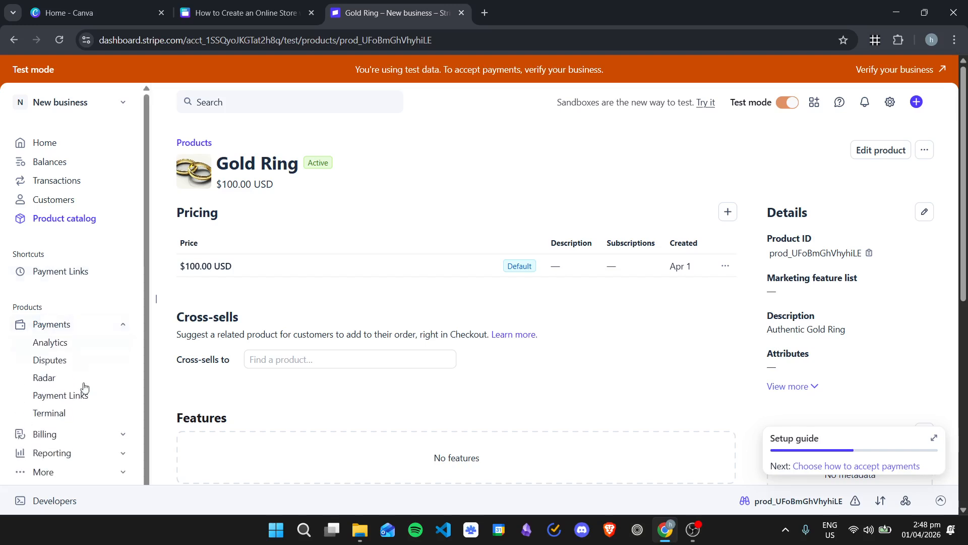
left_click(77, 400)
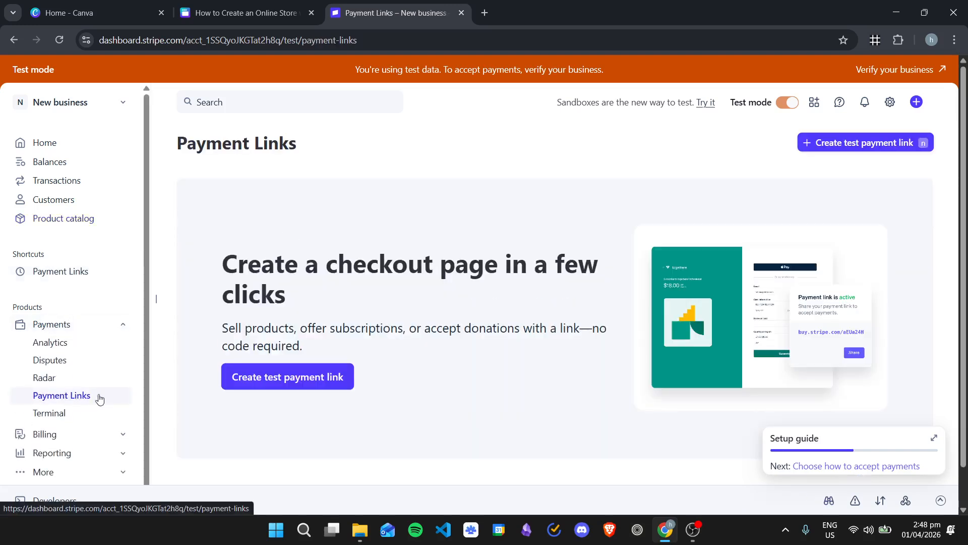
scroll(524, 323, "down", 1)
scroll(567, 379, "up", 1)
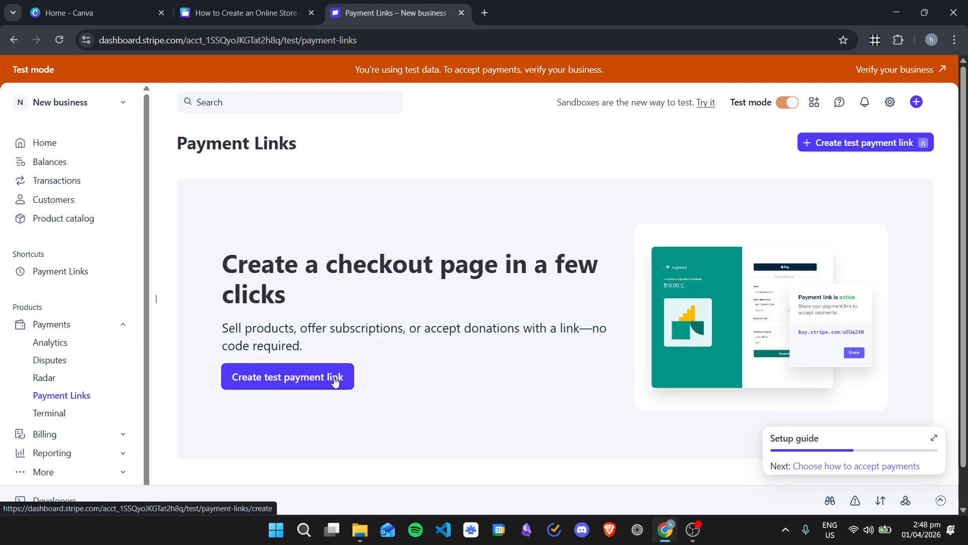
left_click(319, 379)
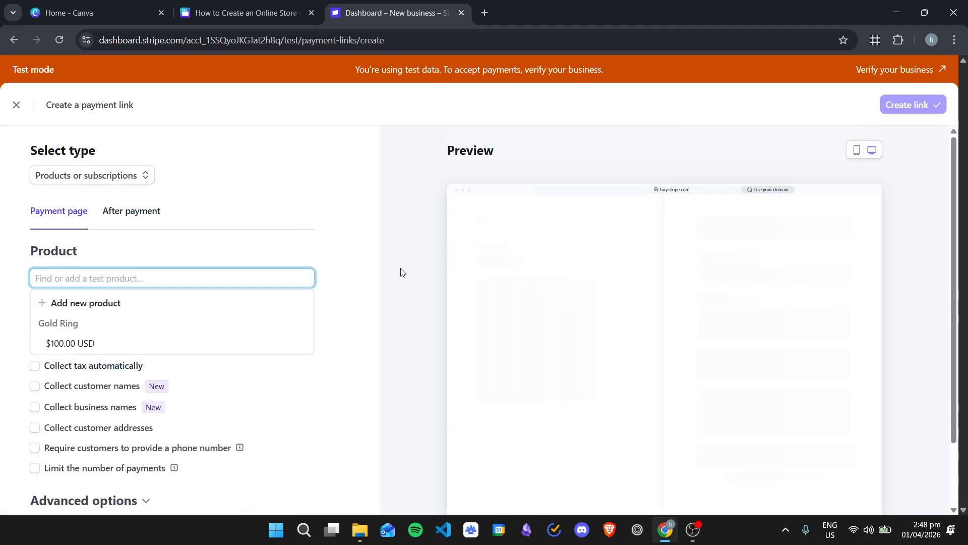
Step: Add the Gold Ring at $100.00 USD as the payment link's product
left_click(377, 294)
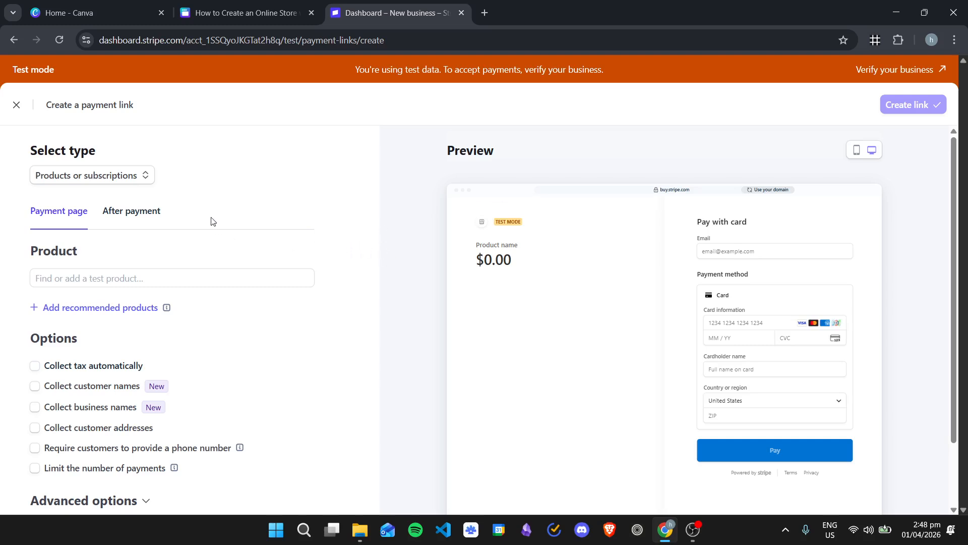
scroll(322, 248, "down", 1)
scroll(164, 210, "up", 1)
left_click(149, 282)
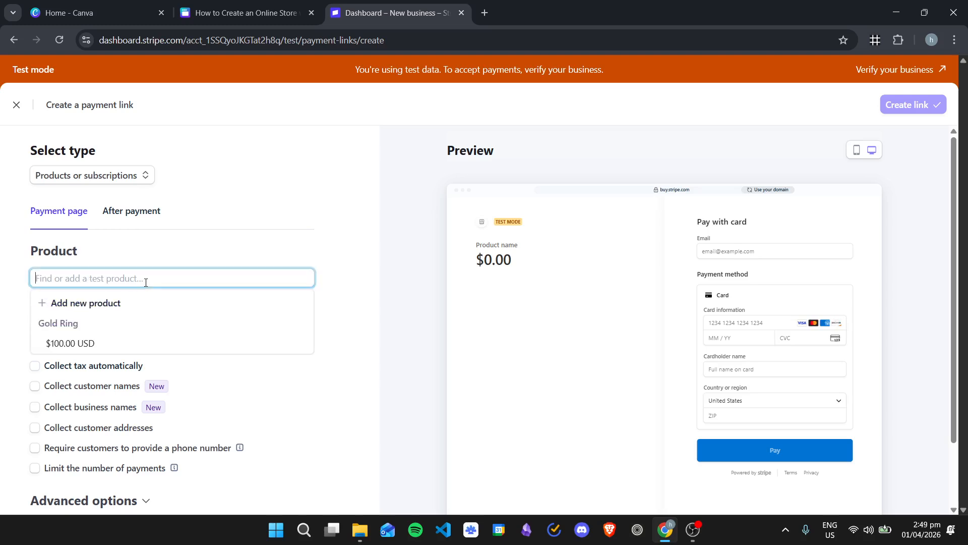
left_click(87, 344)
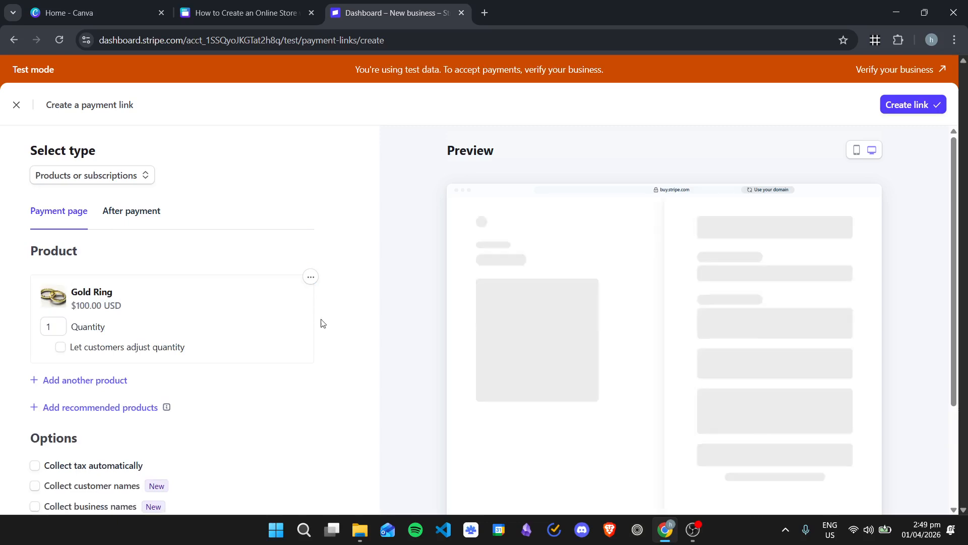
Step: Turn on collection of customer names and customer addresses for the payment page
scroll(383, 322, "down", 1)
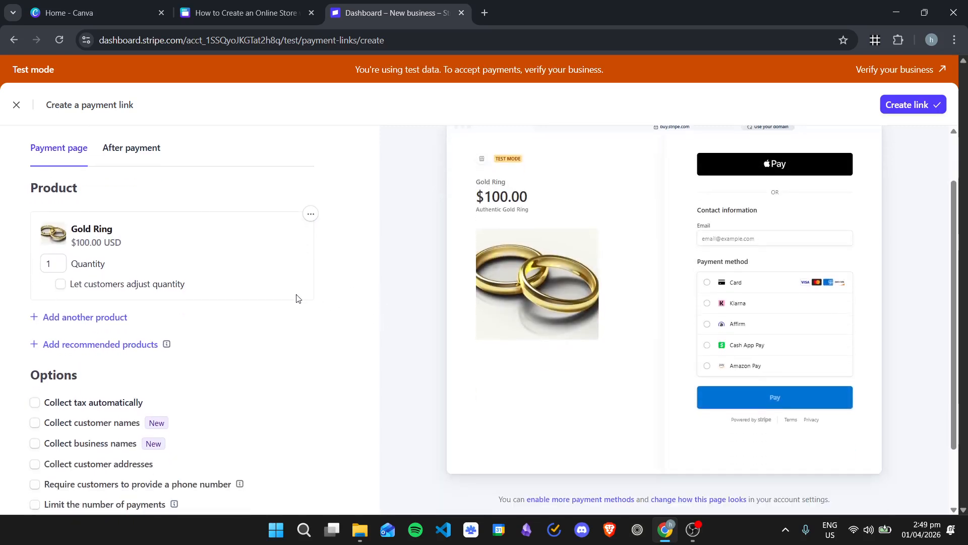
scroll(411, 244, "up", 2)
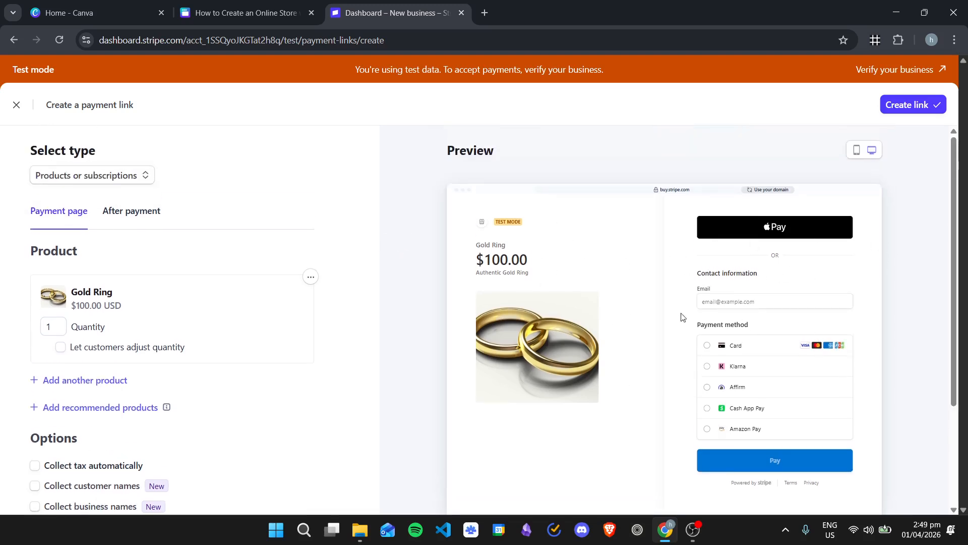
scroll(317, 283, "down", 4)
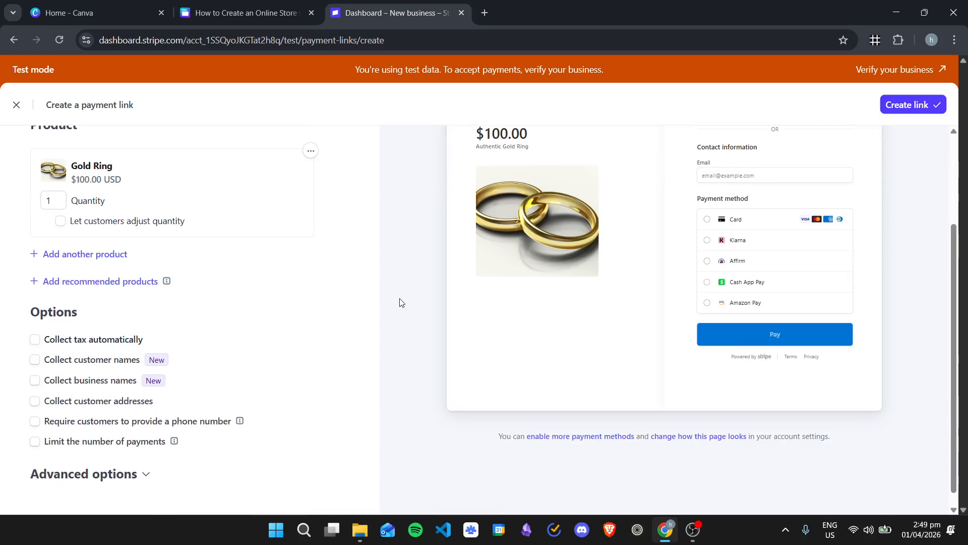
scroll(337, 292, "up", 1)
scroll(409, 301, "down", 2)
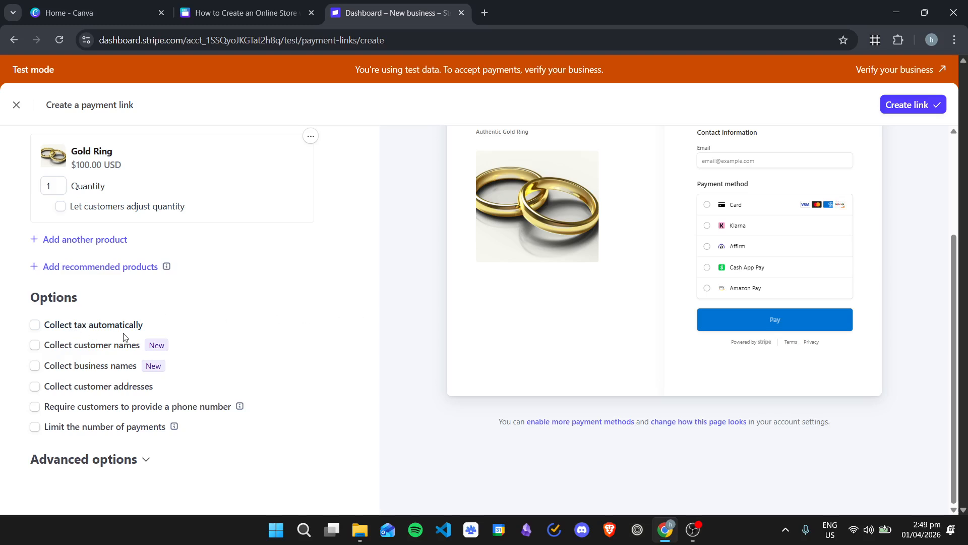
left_click(48, 345)
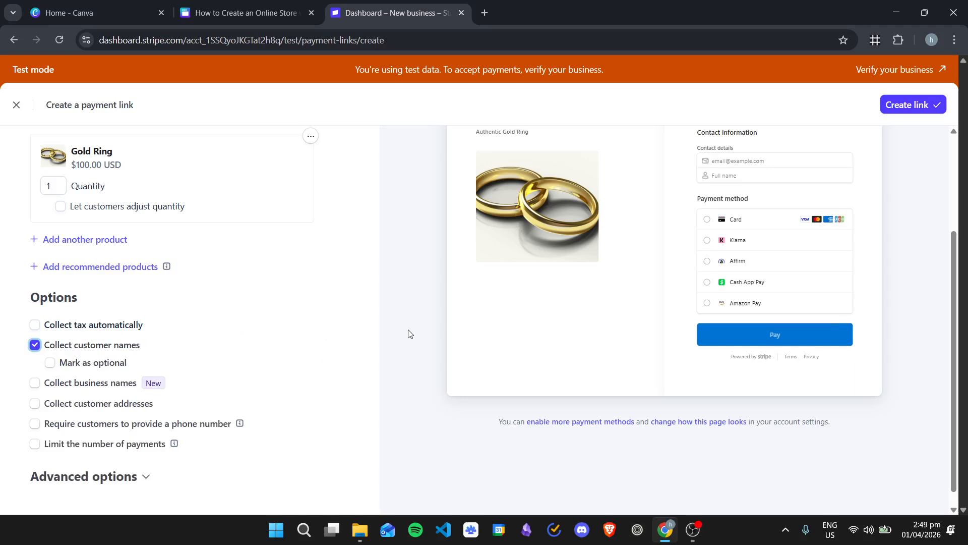
left_click(116, 405)
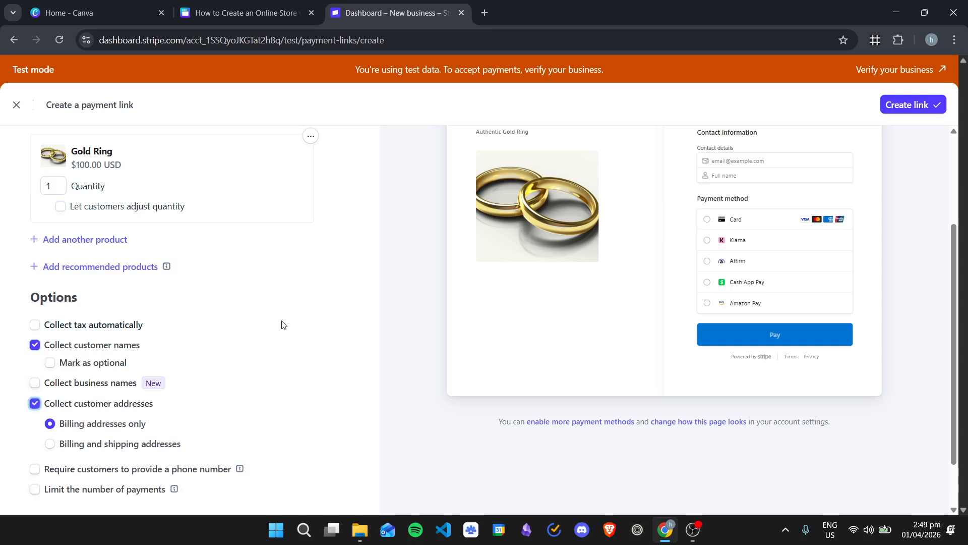
Step: Expand the advanced options and review all payment page settings alongside the Gold Ring checkout preview
scroll(274, 330, "down", 1)
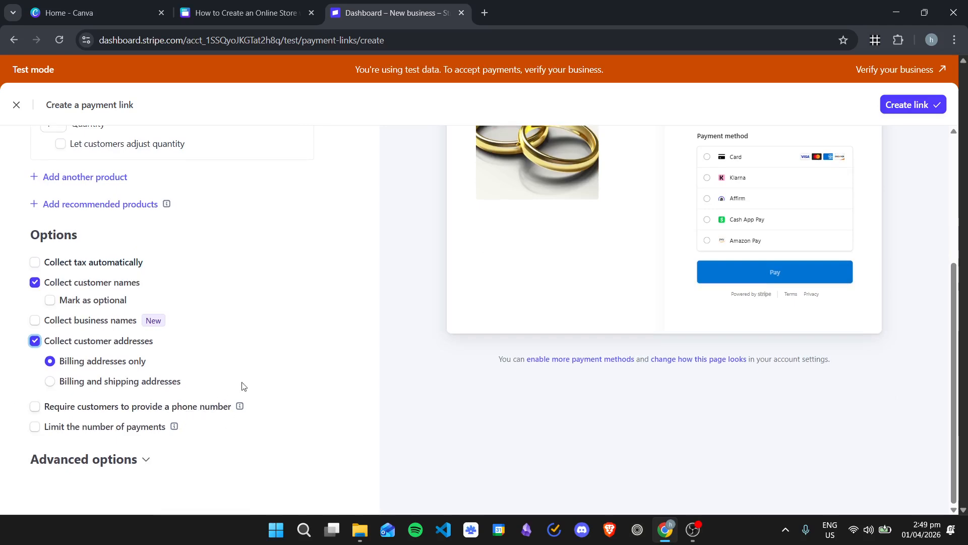
left_click(137, 459)
scroll(302, 322, "down", 2)
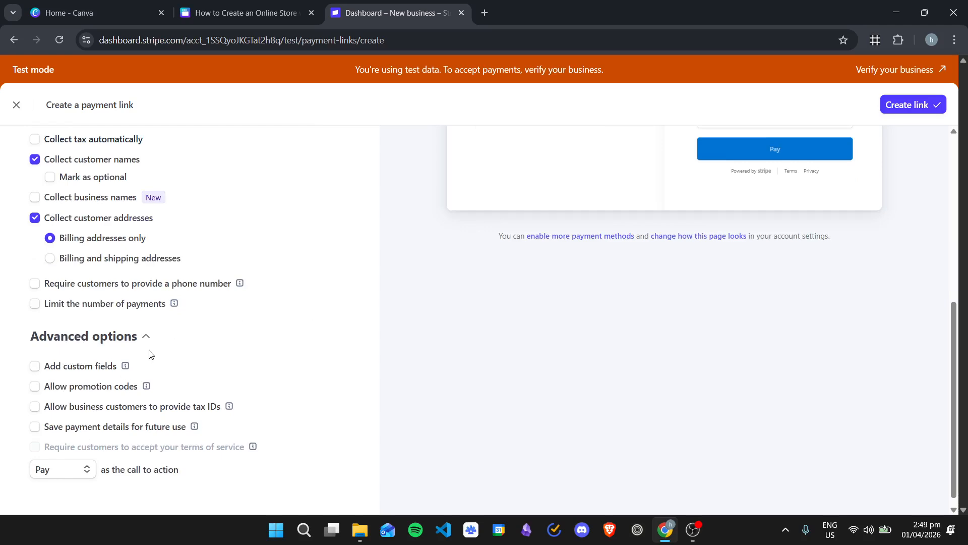
scroll(361, 333, "up", 5)
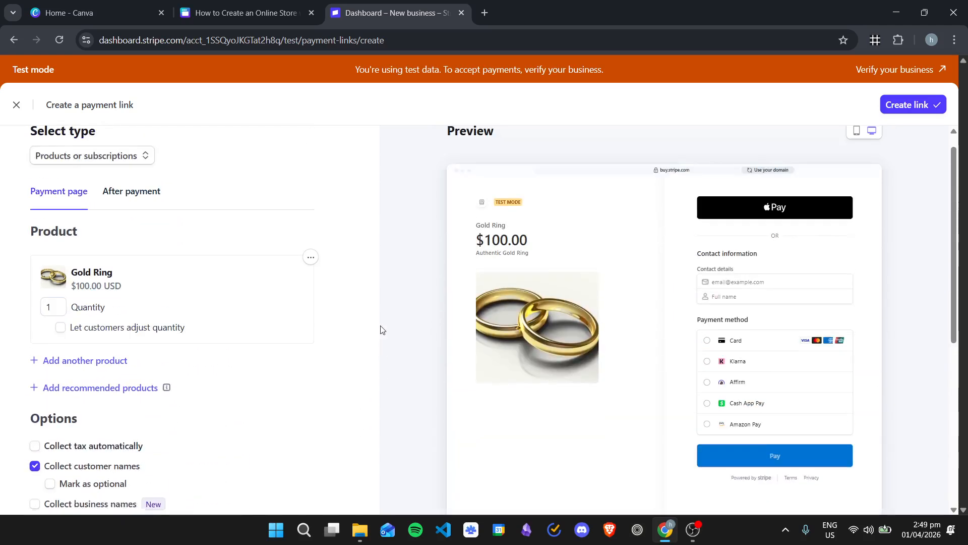
scroll(356, 324, "down", 1)
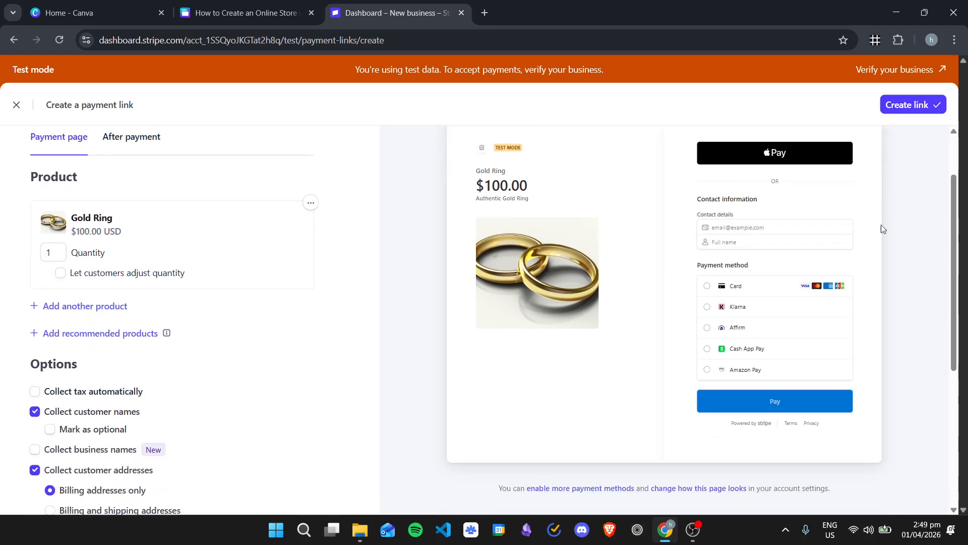
scroll(882, 227, "down", 1)
scroll(628, 260, "up", 2)
scroll(386, 317, "down", 2)
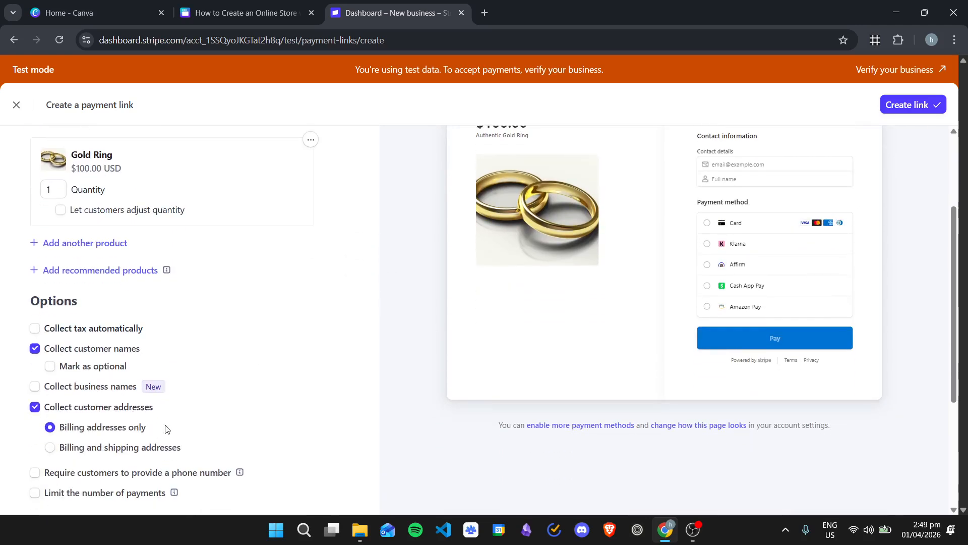
scroll(706, 282, "up", 1)
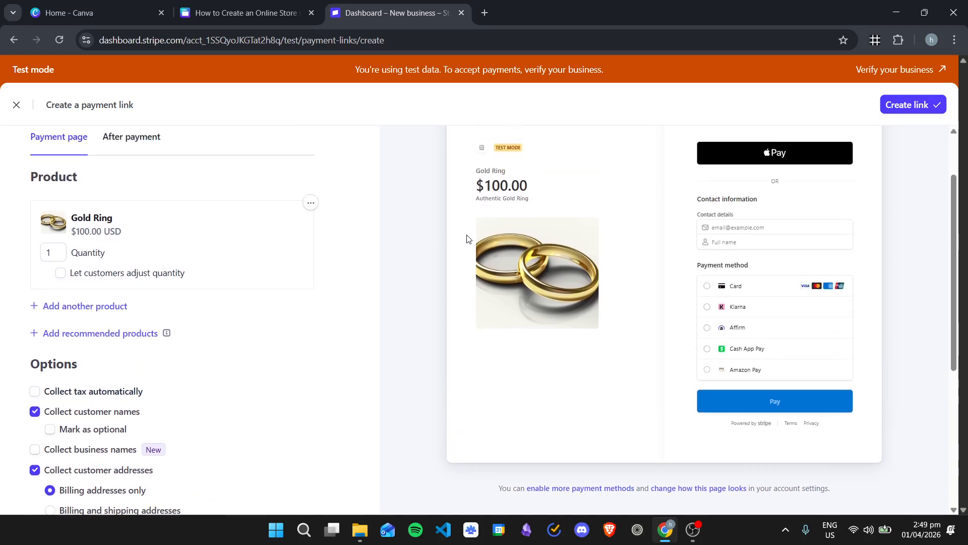
scroll(127, 262, "up", 1)
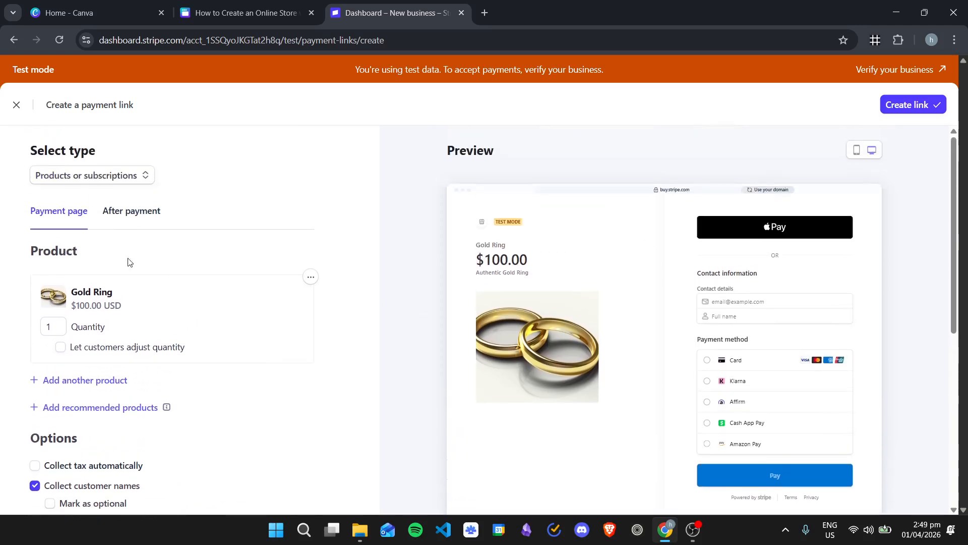
scroll(434, 317, "down", 5)
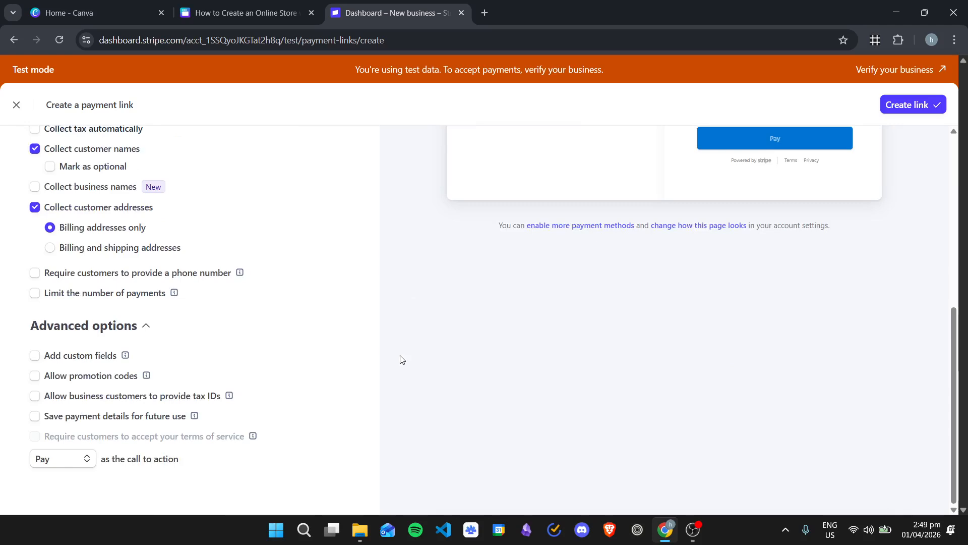
scroll(402, 359, "up", 5)
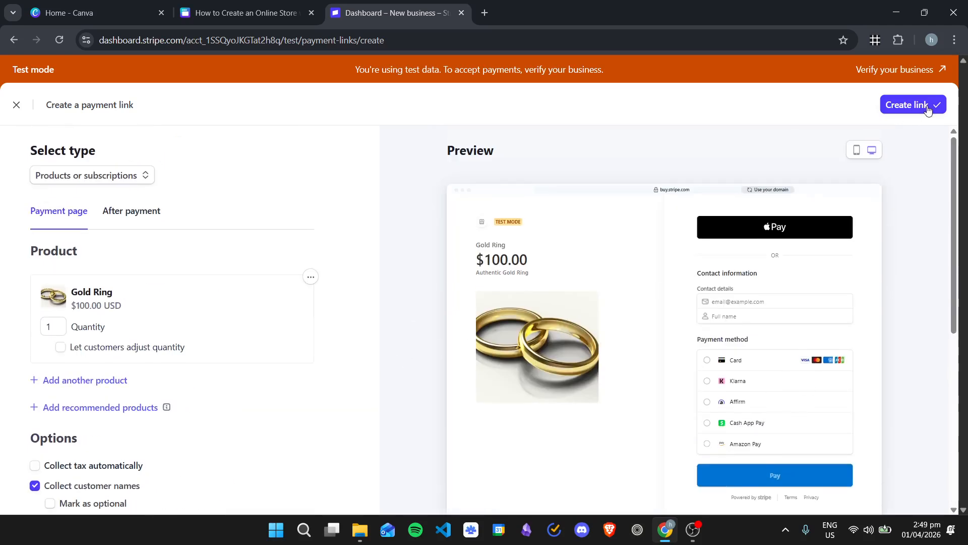
Step: Create the Gold Ring payment link and copy its URL
left_click(929, 110)
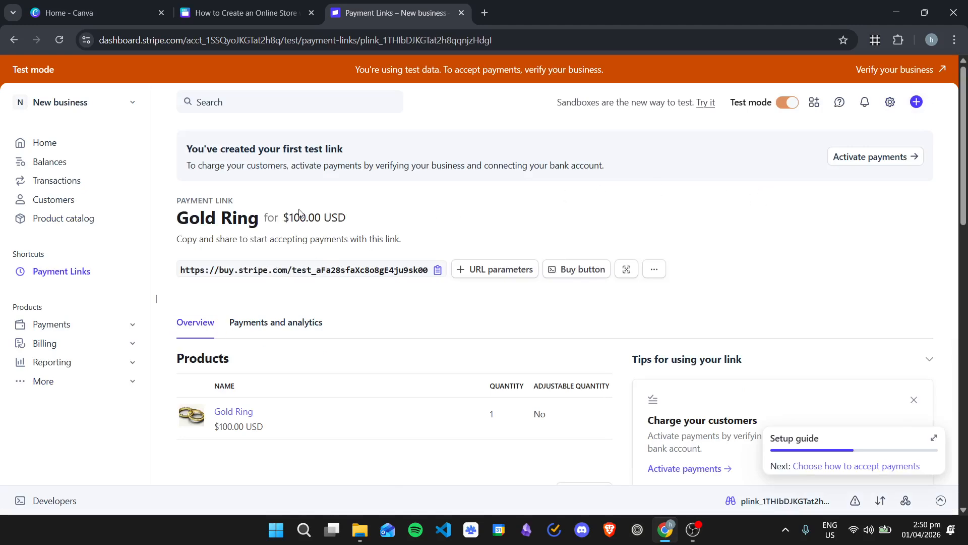
left_click(438, 275)
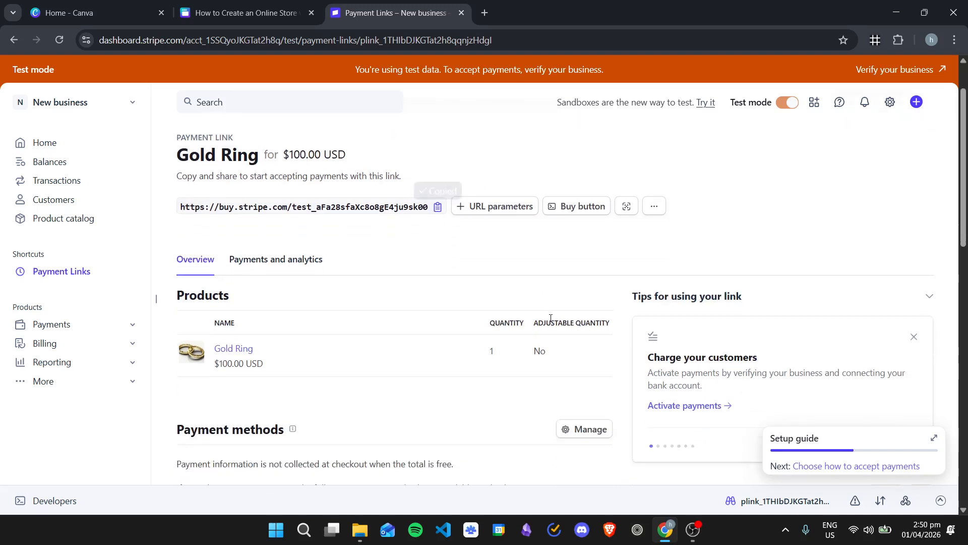
Step: Switch to the Canva store design and check the Gold Ring's BUY NOW button in the Products section
left_click(258, 4)
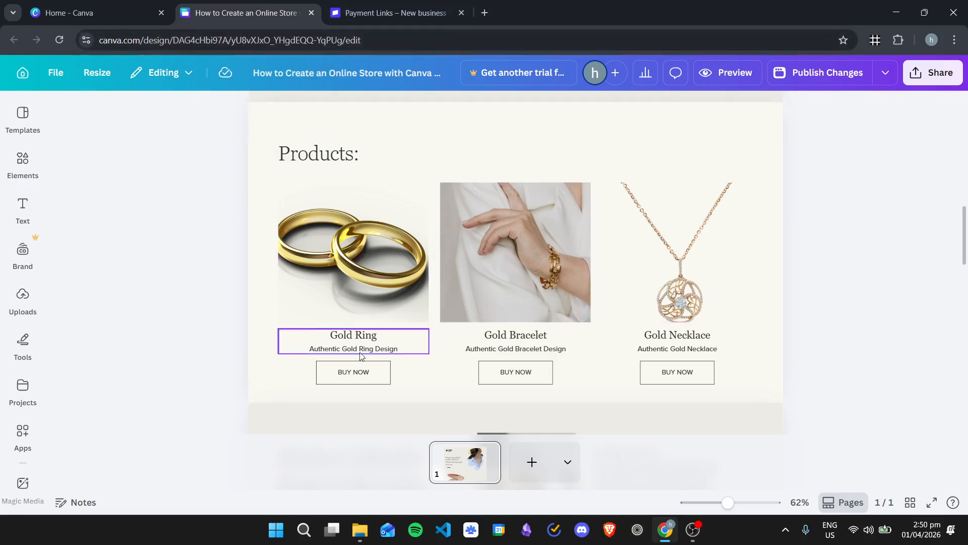
scroll(302, 363, "up", 1)
scroll(482, 372, "down", 1)
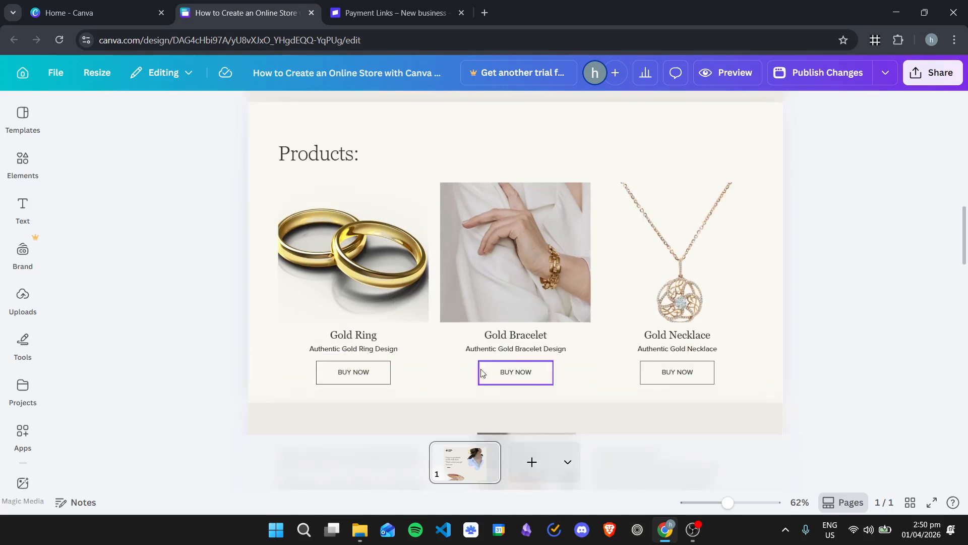
left_click(365, 378)
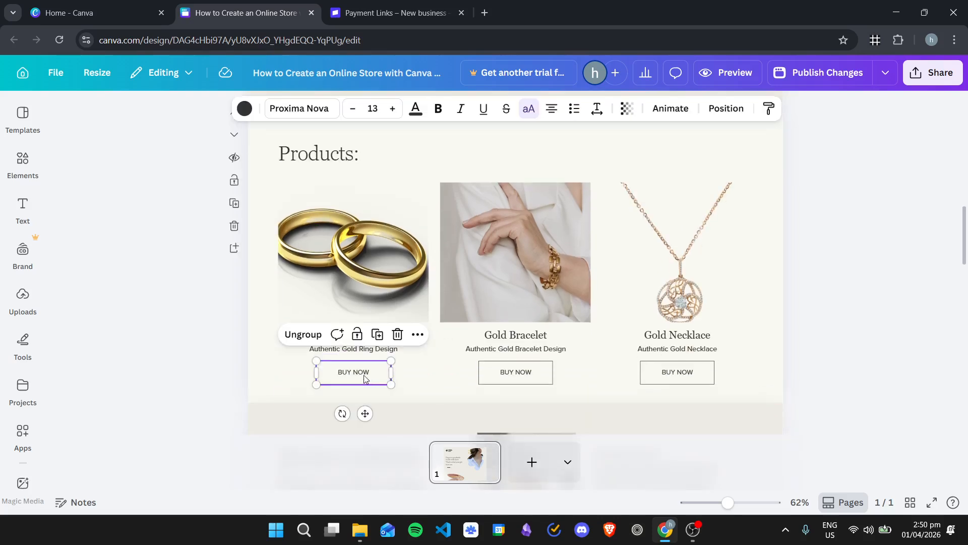
left_click(418, 377)
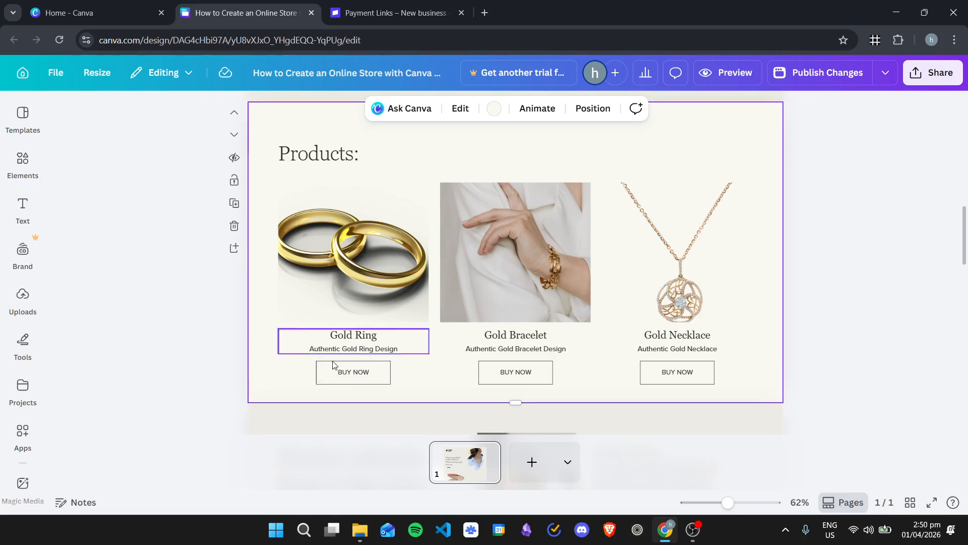
Step: Add a square shape as a slim rectangle between the Gold Ring and Gold Bracelet BUY NOW buttons
left_click(39, 159)
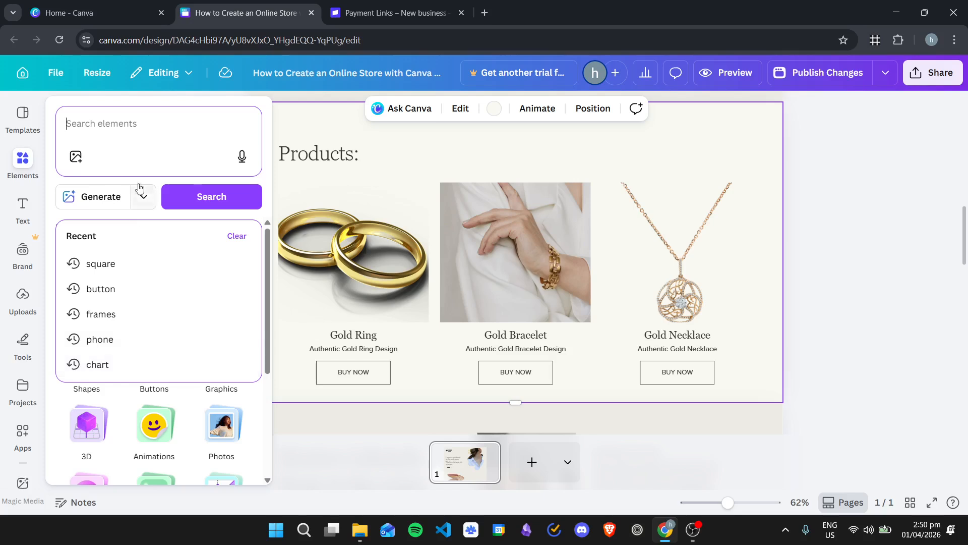
left_click(22, 119)
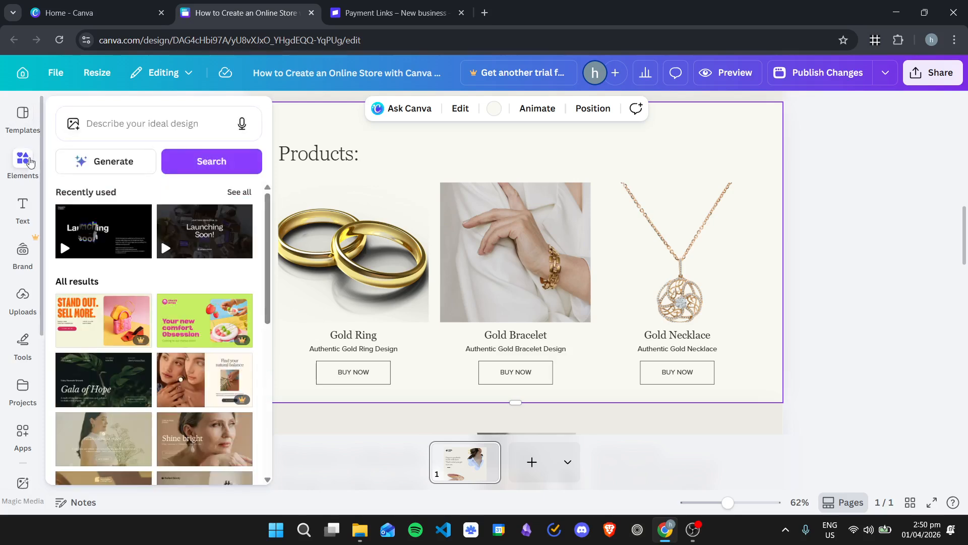
left_click(38, 176)
left_click(86, 359)
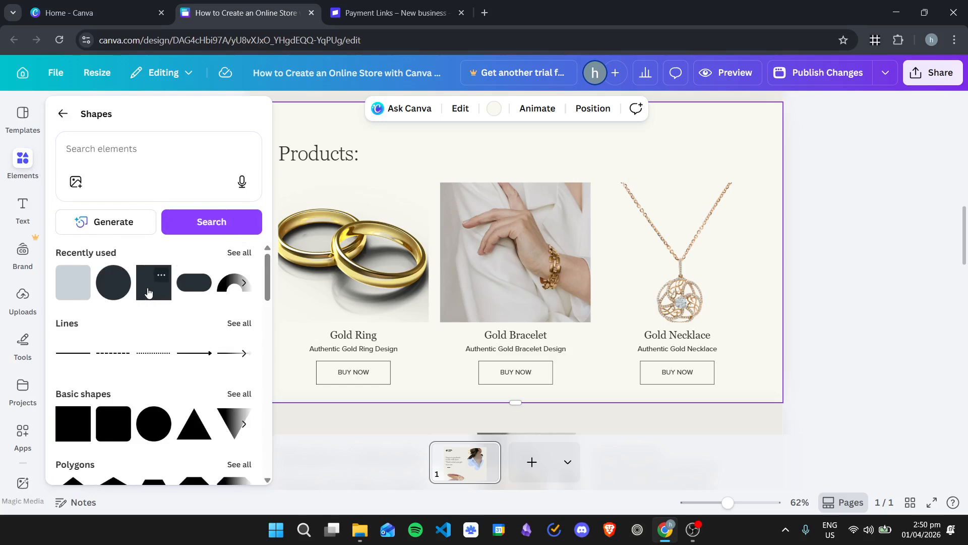
left_click_drag(147, 293, 434, 371)
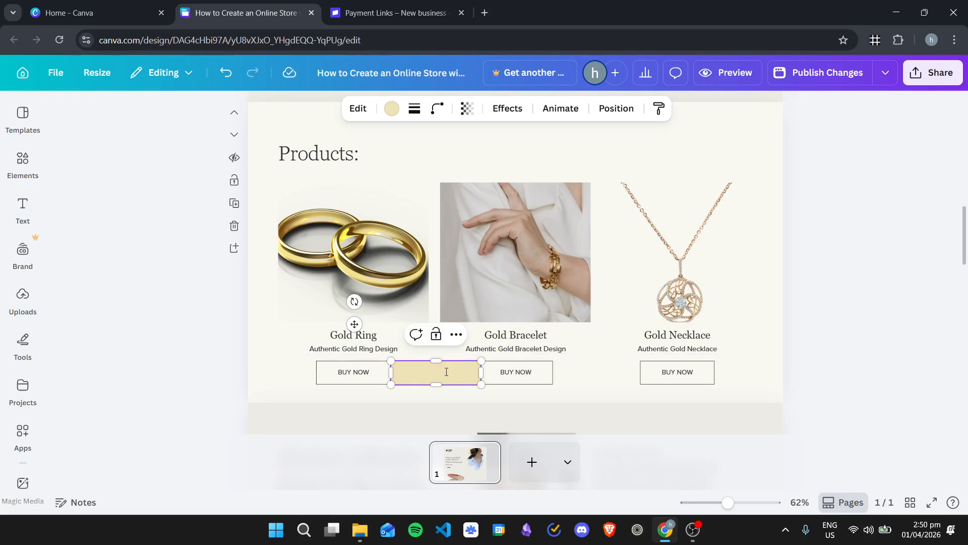
Step: Label the new rectangle BUY NOW and narrow it to fit the gap between the two existing buttons
type("BIU")
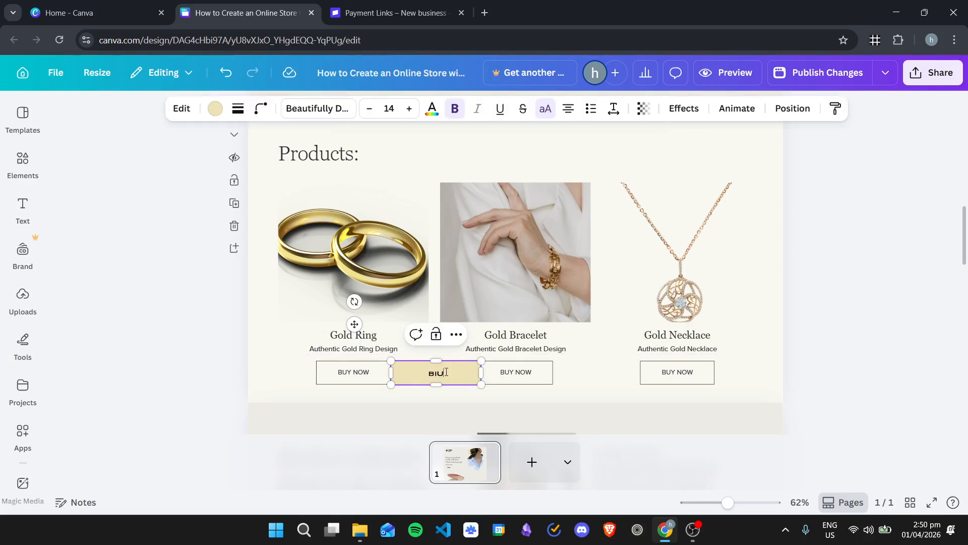
type("UY NOW")
left_click_drag(481, 373, 444, 373)
left_click(501, 374)
Step: Match the new button's text to the original by setting its font to Proxima Nova and removing bold
left_click(361, 371)
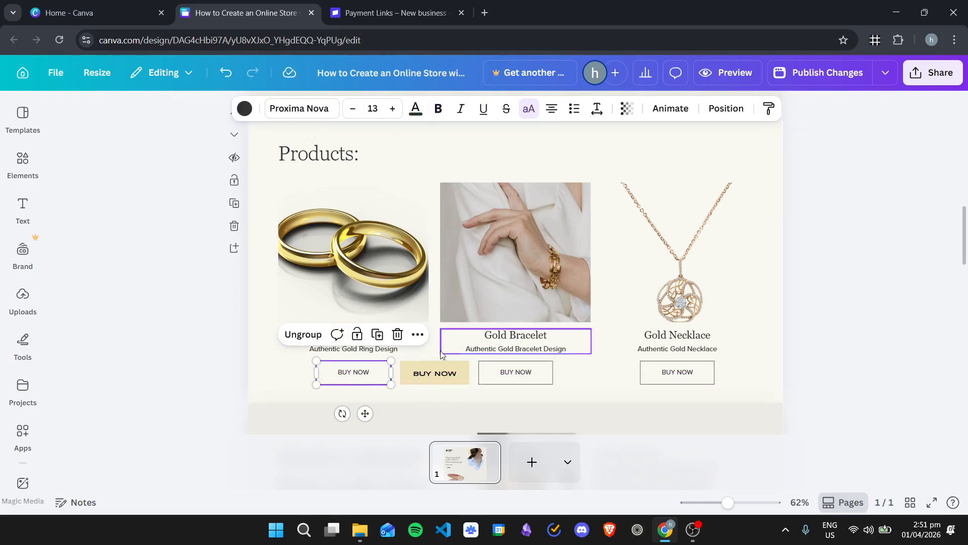
left_click(436, 376)
left_click(317, 108)
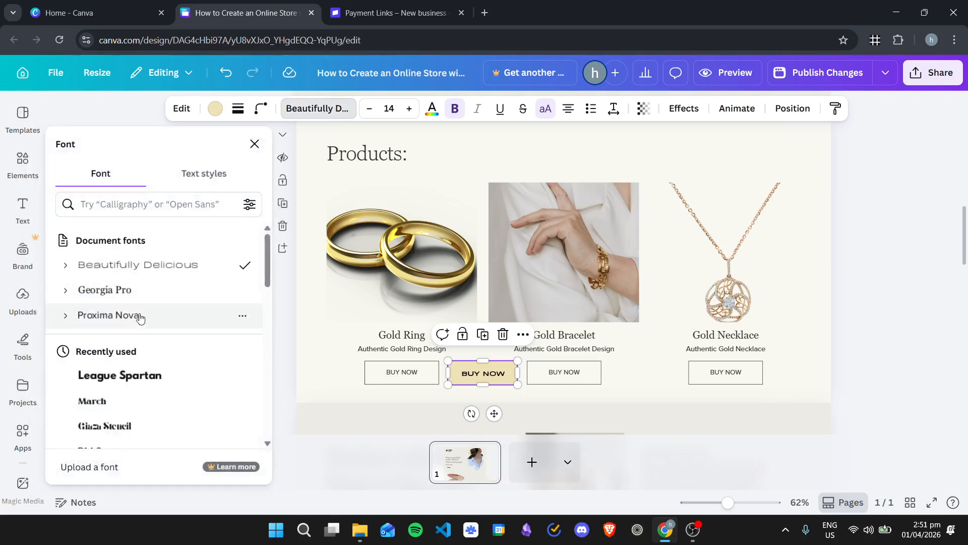
left_click(108, 314)
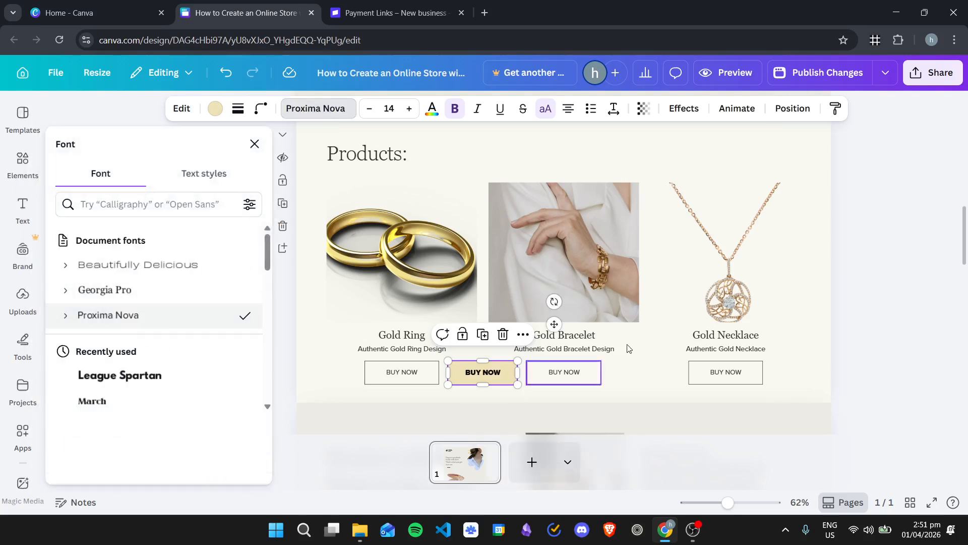
left_click(454, 108)
left_click(600, 370)
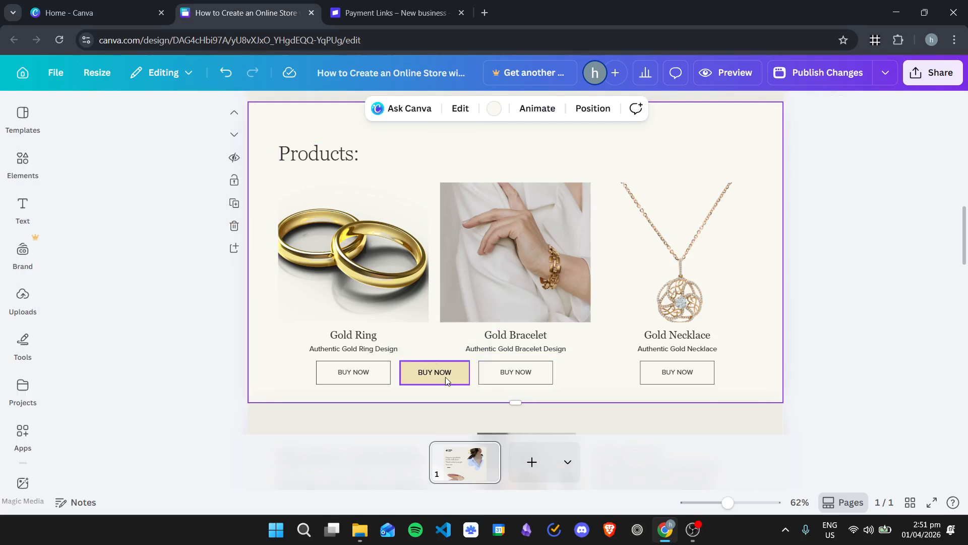
Step: Give the new BUY NOW button a solid outline with a stroke weight of 2
left_click(445, 376)
left_click(238, 107)
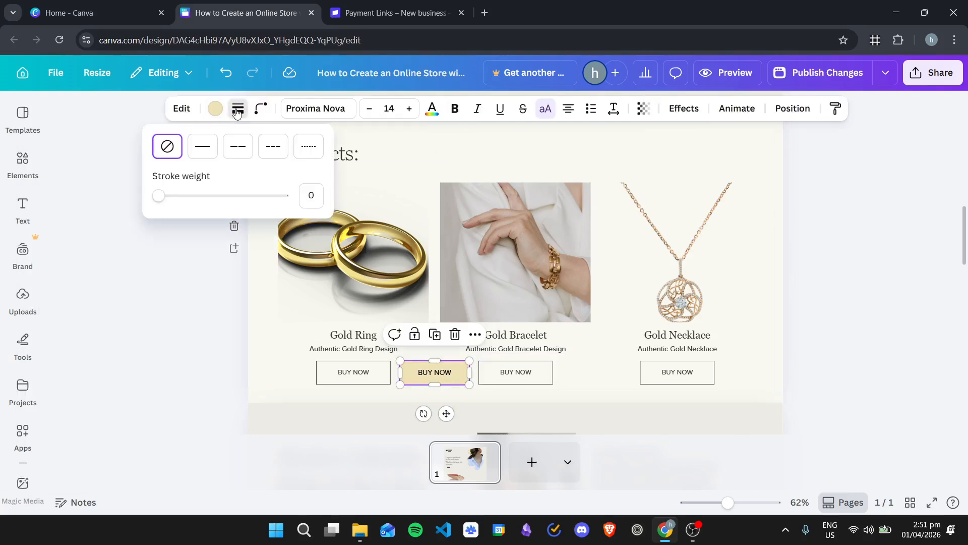
left_click(202, 146)
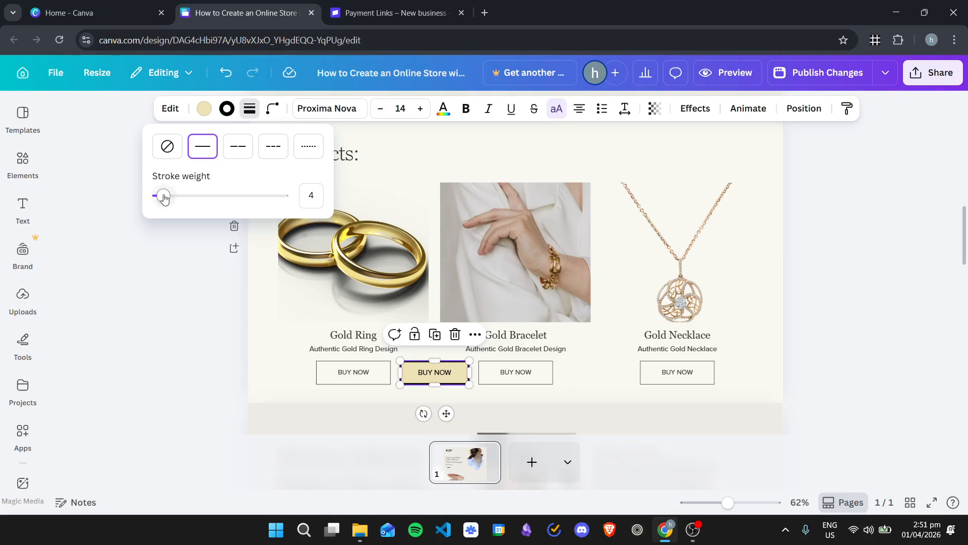
left_click_drag(163, 196, 156, 197)
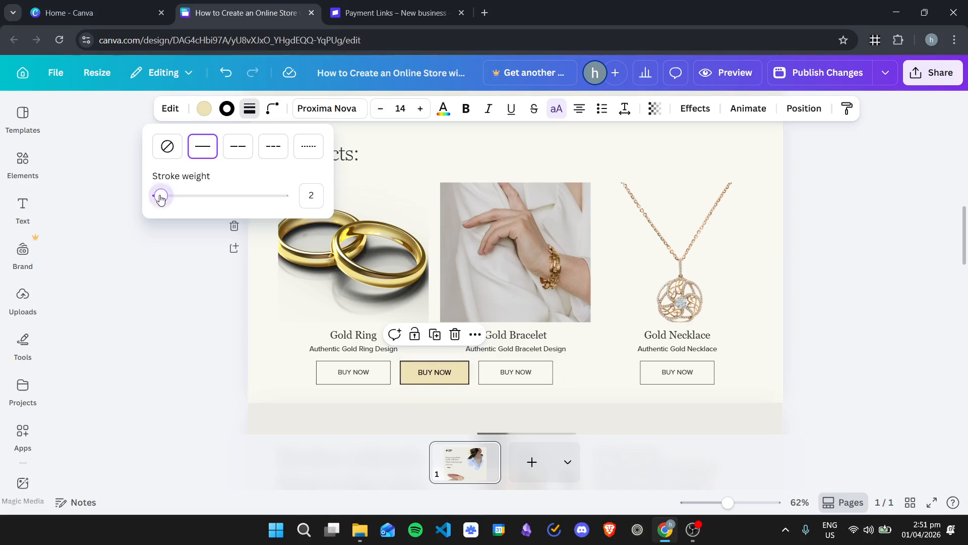
left_click(590, 365)
Step: Remove the new button's fill color and compare its look with the original Gold Ring button
left_click(424, 375)
left_click(206, 111)
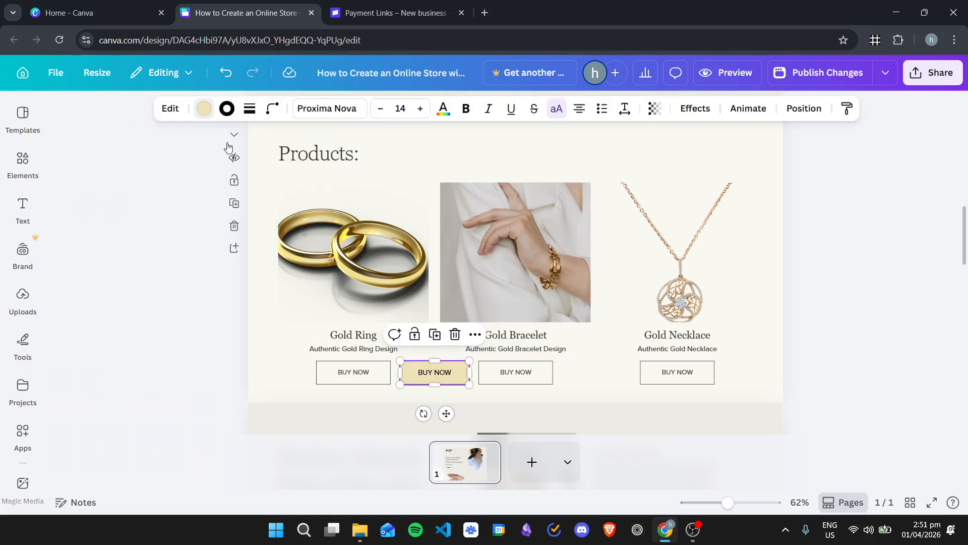
left_click(96, 236)
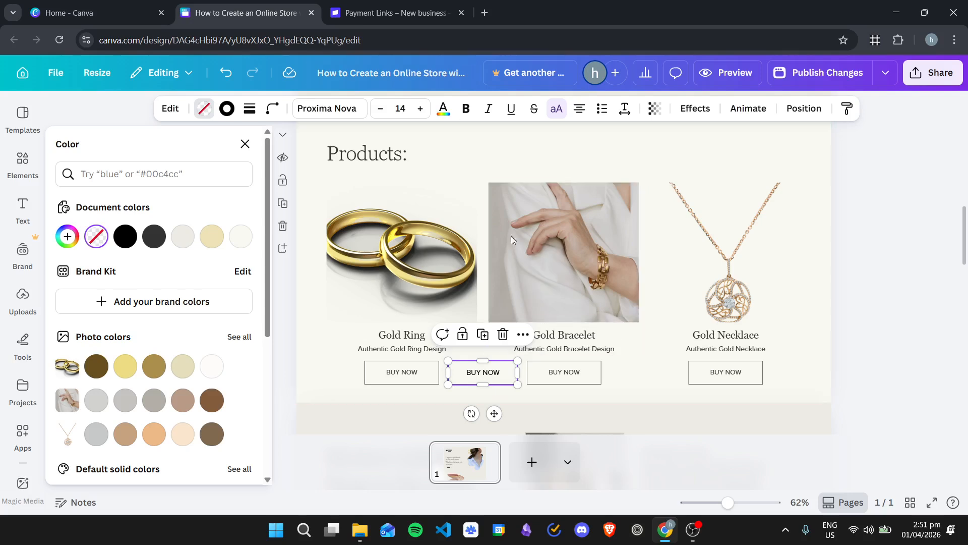
left_click(413, 369)
left_click(463, 373)
left_click(486, 353)
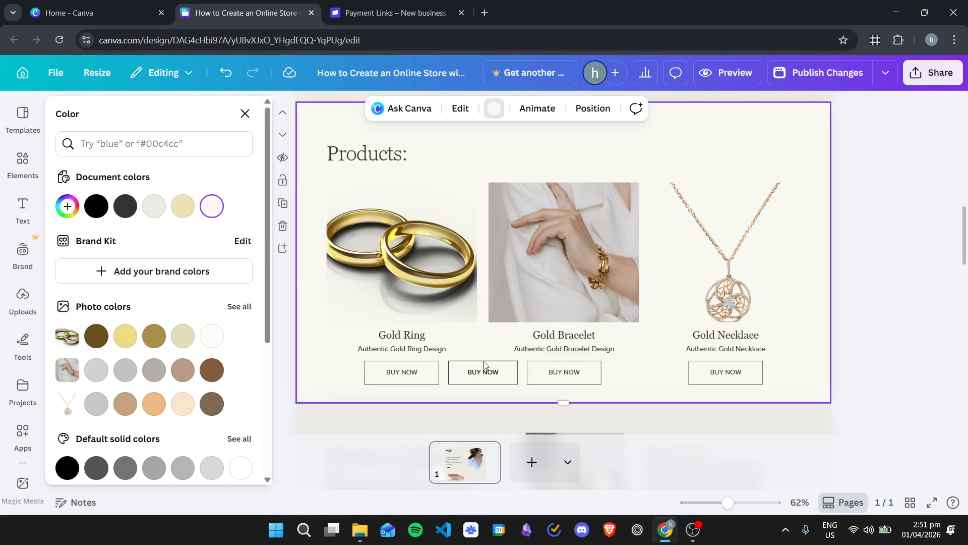
Step: Delete the original Gold Ring BUY NOW button and move the new button into its place
mouse_move(503, 376)
left_mouse_down()
mouse_move(421, 373)
mouse_move(492, 376)
mouse_move(486, 367)
left_mouse_up()
left_click(405, 370)
key("Delete")
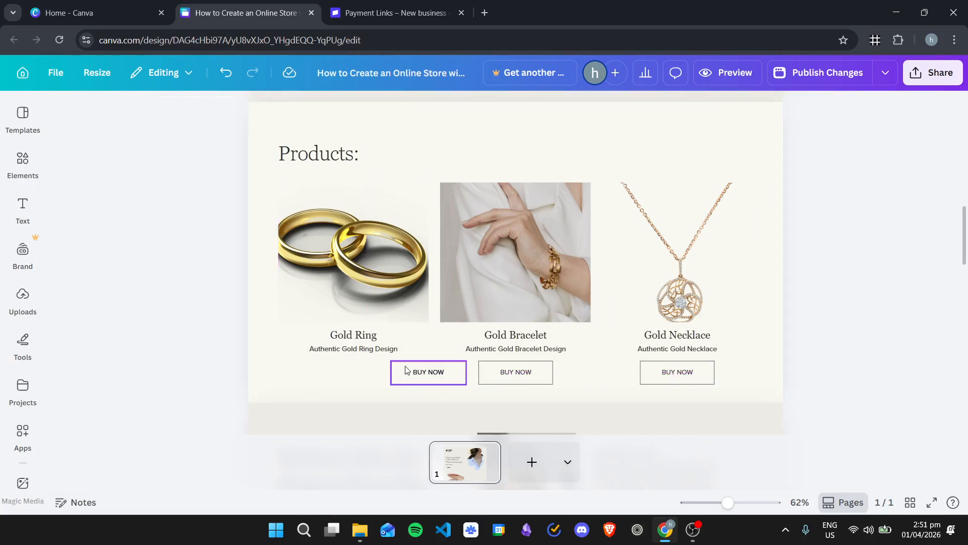
left_click_drag(426, 372, 368, 372)
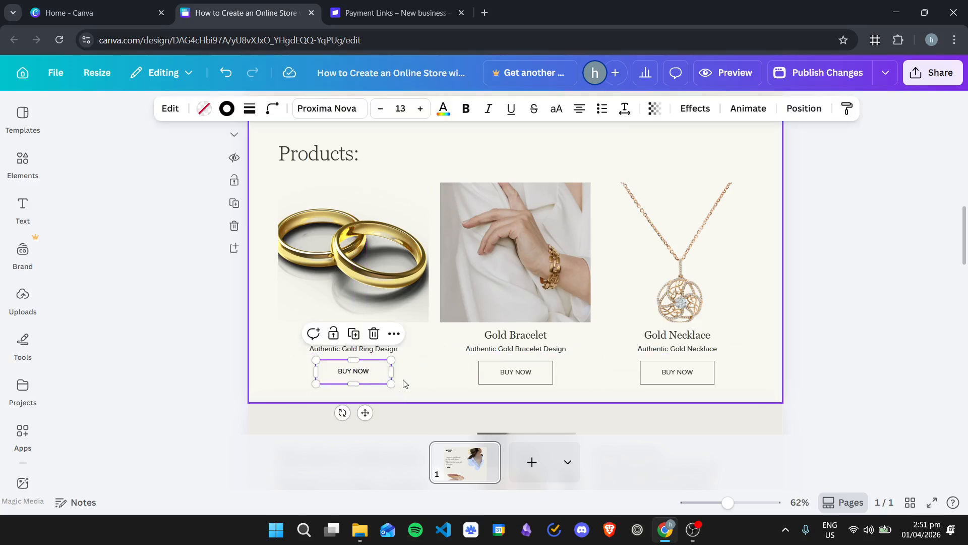
left_click(410, 379)
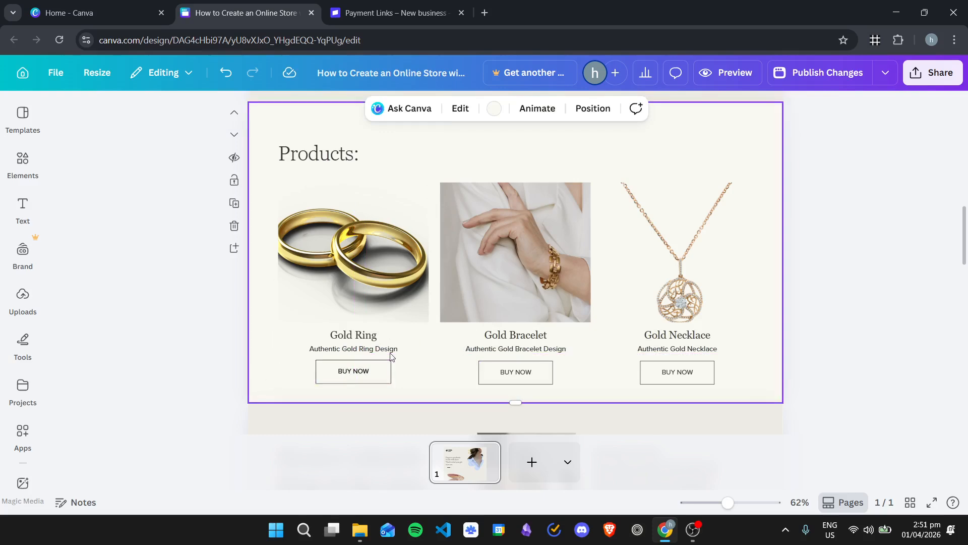
Step: Link the new Gold Ring BUY NOW button to the copied Stripe payment link
scroll(430, 367, "up", 2, "ctrl")
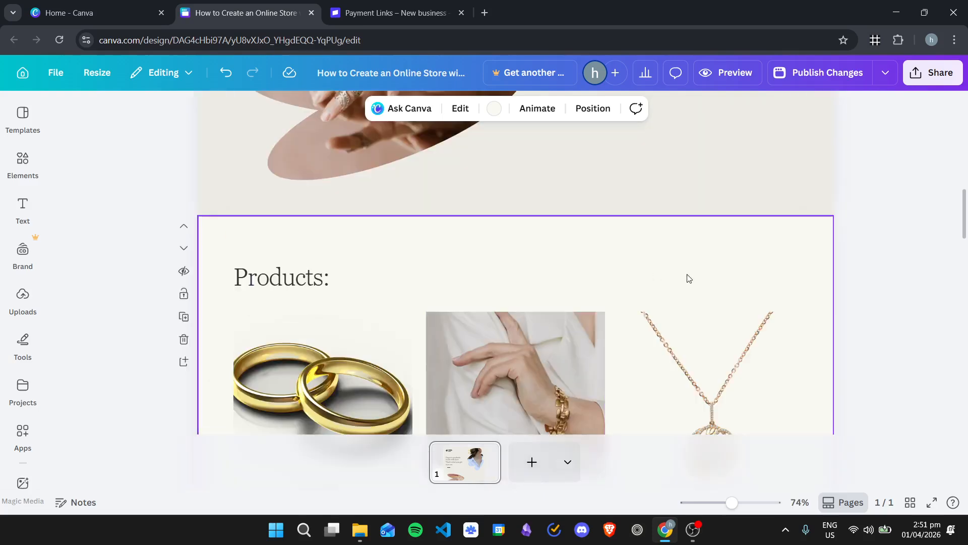
scroll(659, 262, "down", 6)
scroll(357, 334, "up", 3)
left_click(352, 346)
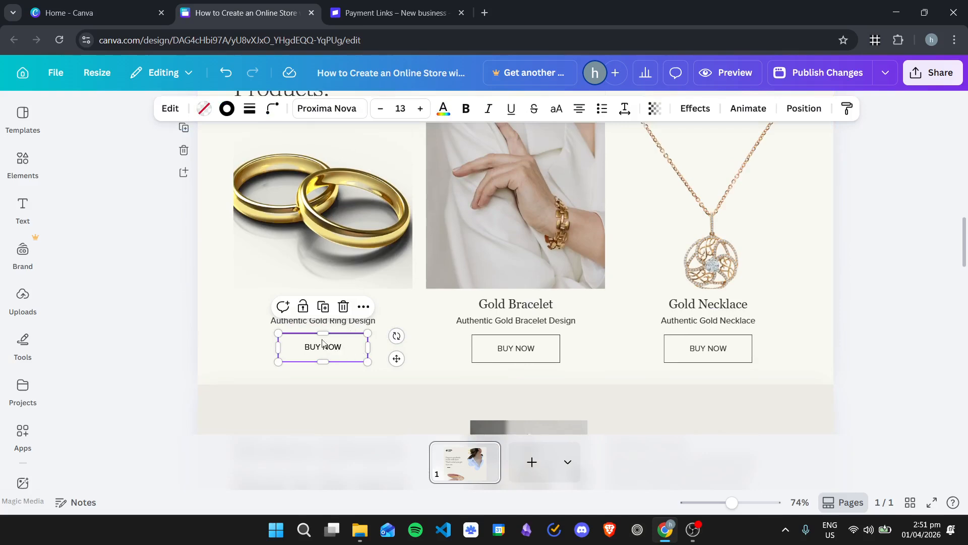
left_click(364, 308)
scroll(440, 165, "down", 2)
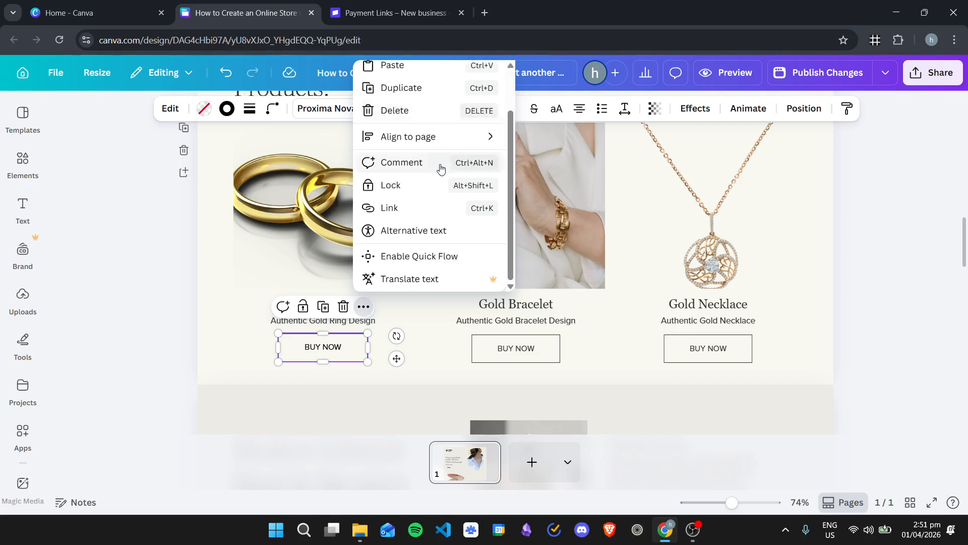
scroll(431, 191, "up", 2)
scroll(403, 203, "down", 2)
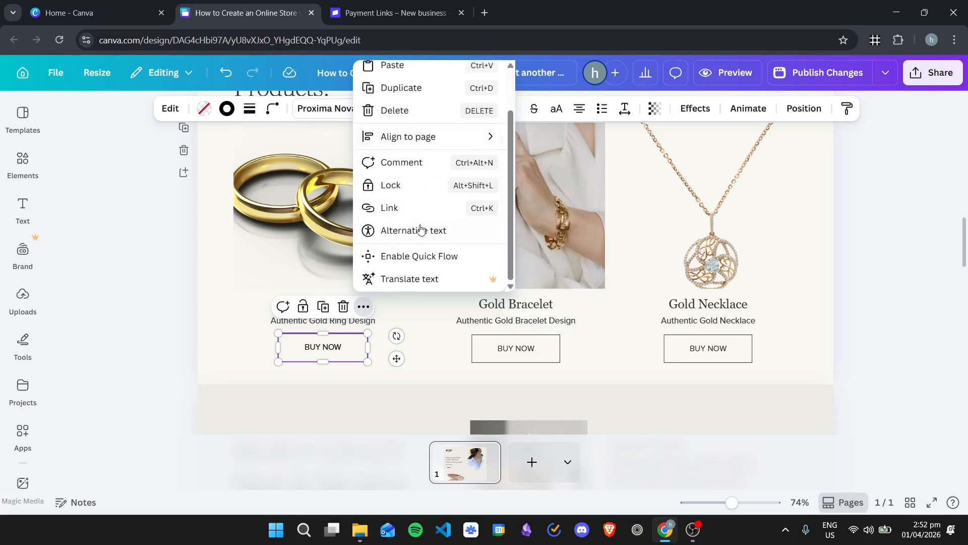
left_click(427, 213)
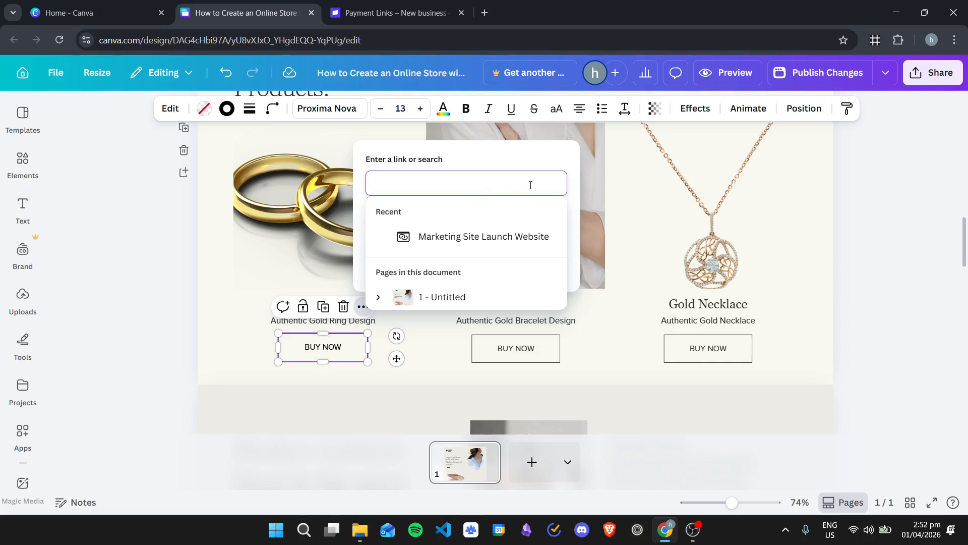
type("https://buy.stripe.com/test_aFa28sfaXc8o8gE4jq9sk00")
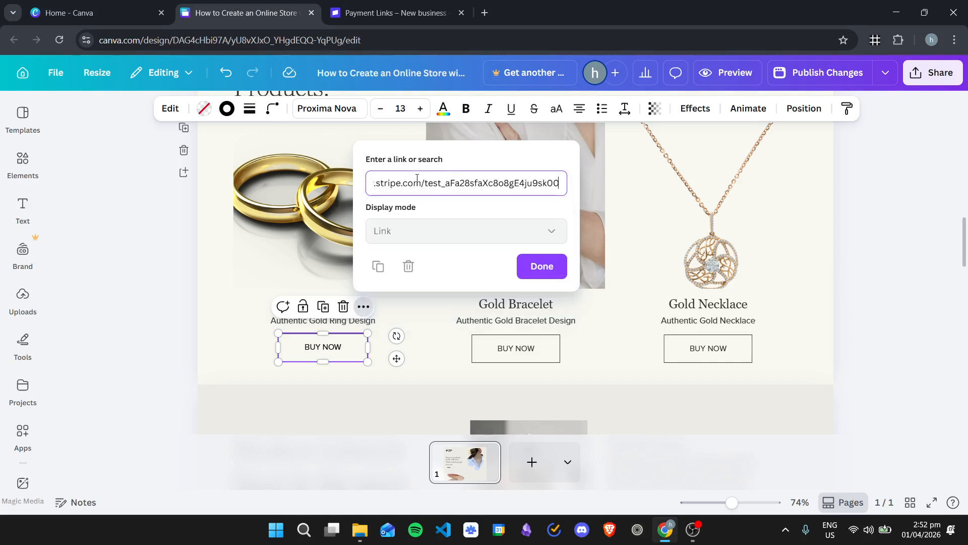
left_click(542, 266)
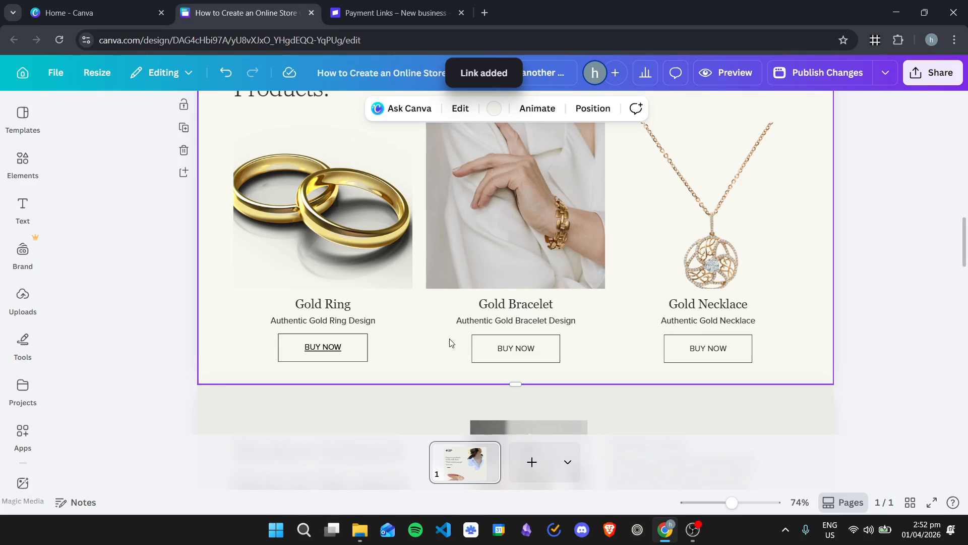
Step: Remove the underline from the linked Gold Ring BUY NOW text
left_click(330, 356)
left_click(517, 110)
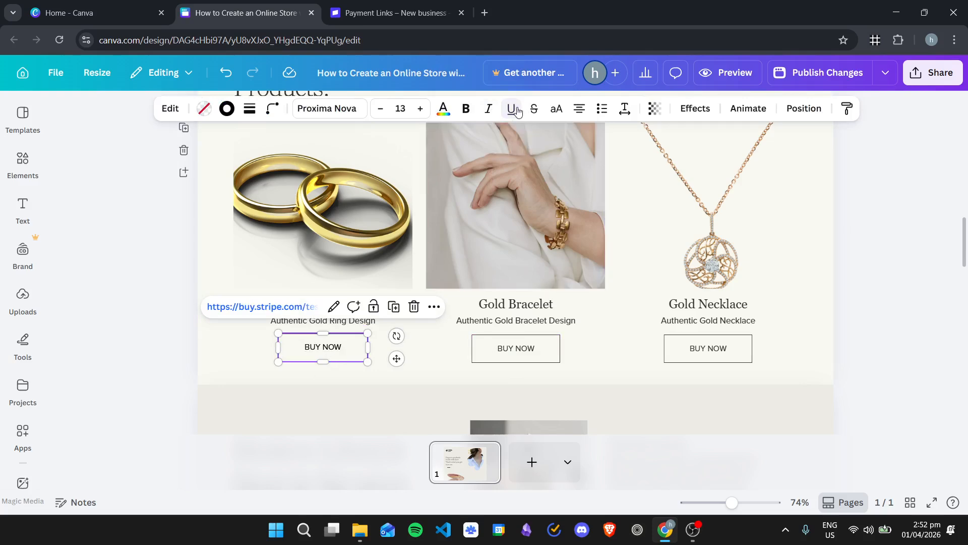
left_click(407, 352)
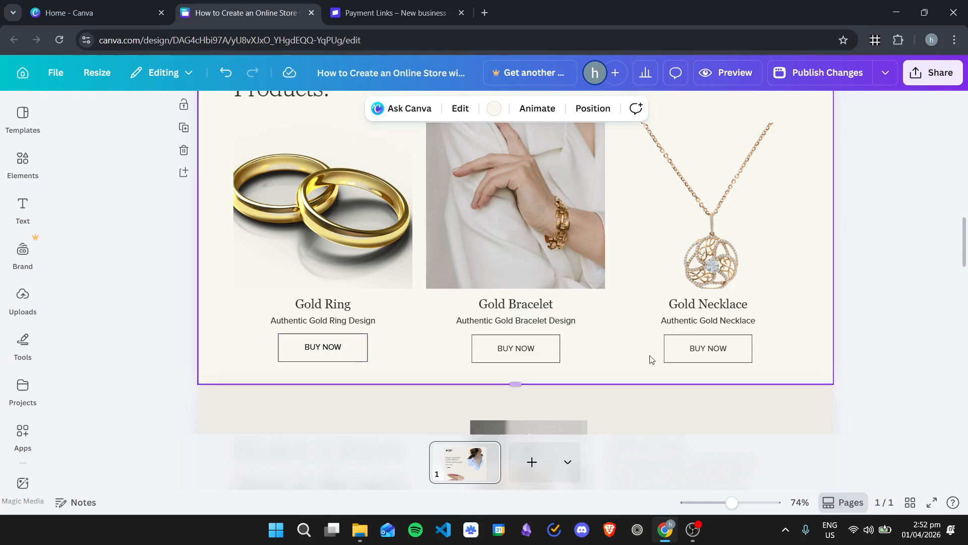
Step: Preview the website and open the Gold Ring checkout page through its BUY NOW button
scroll(424, 318, "up", 2)
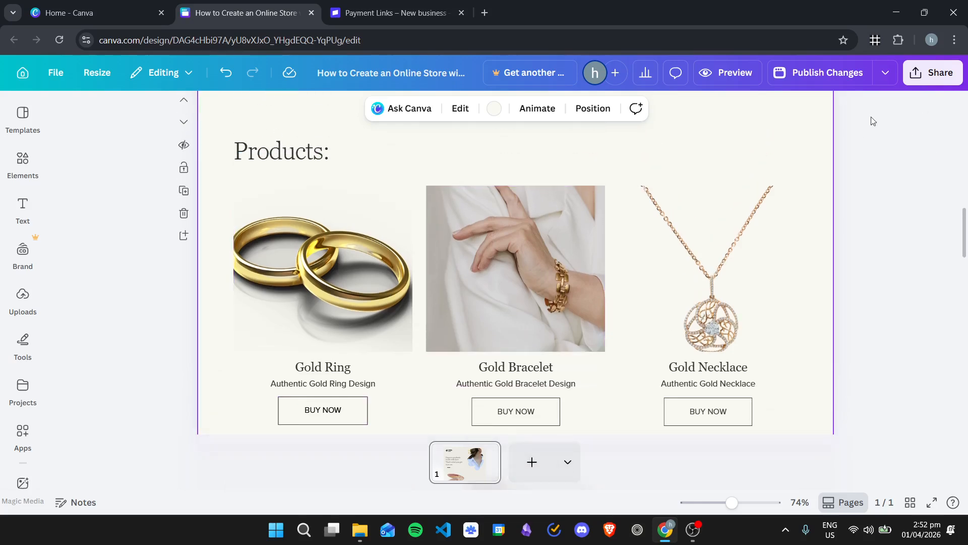
left_click(718, 73)
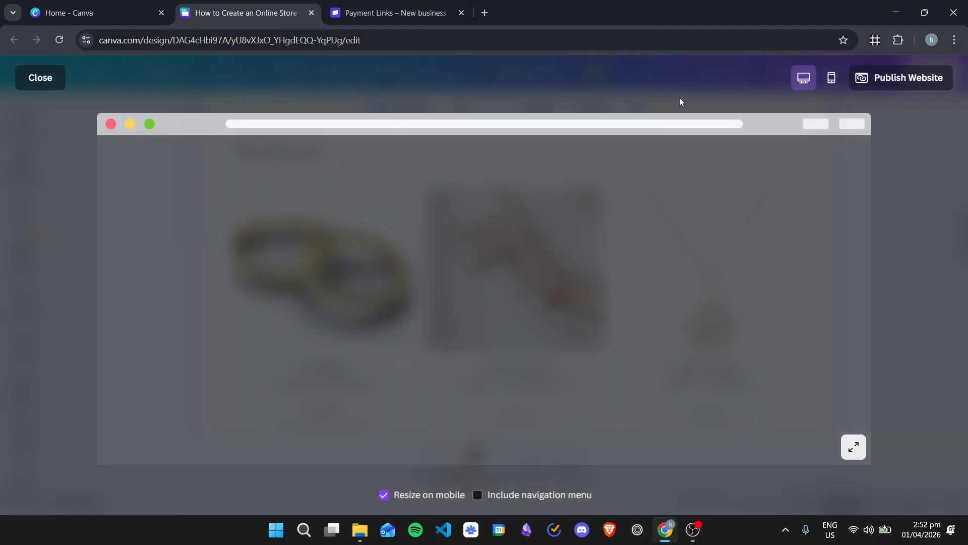
scroll(516, 192, "down", 15)
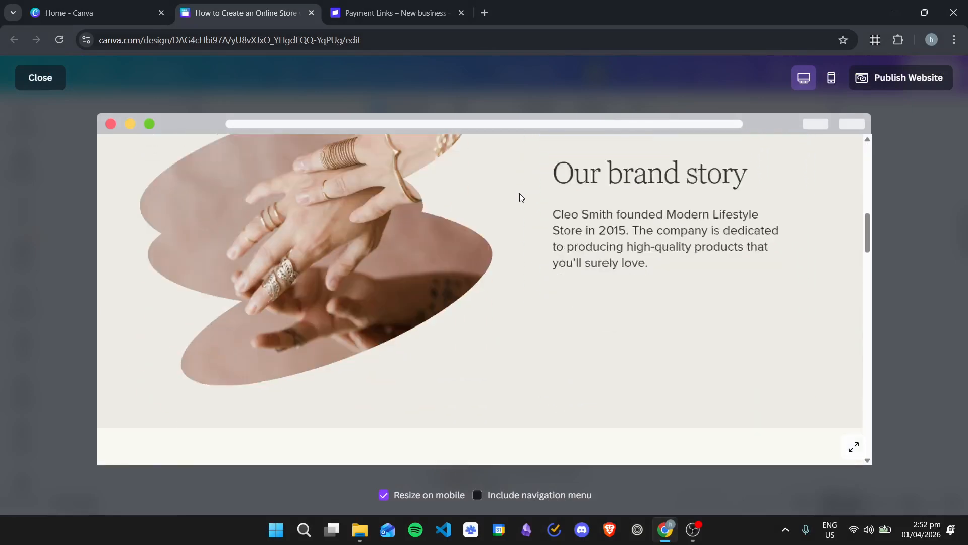
scroll(525, 192, "down", 4)
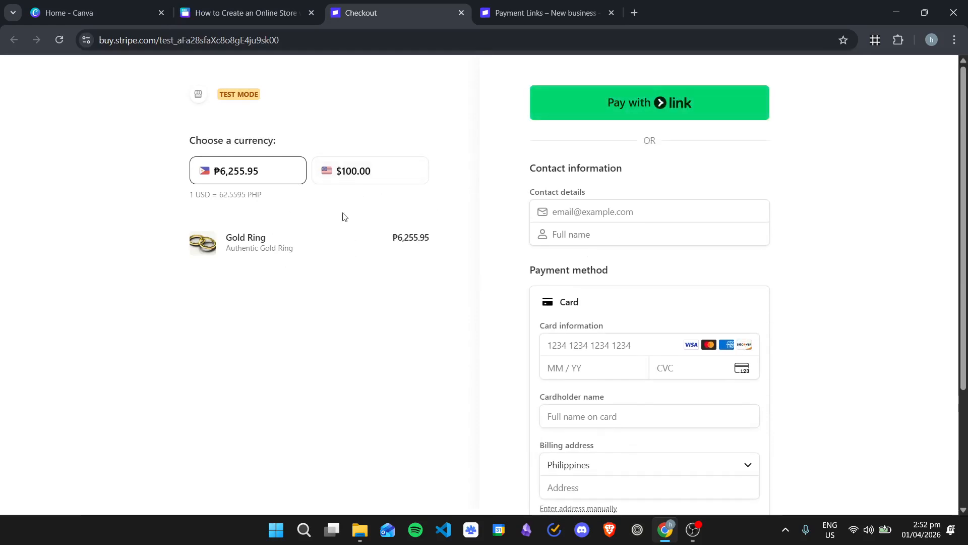
Step: Examine the Gold Ring checkout page's contact, card and billing fields, and return to the Canva website preview
scroll(472, 252, "down", 1)
scroll(479, 242, "up", 1)
scroll(348, 277, "down", 3)
scroll(462, 274, "up", 3)
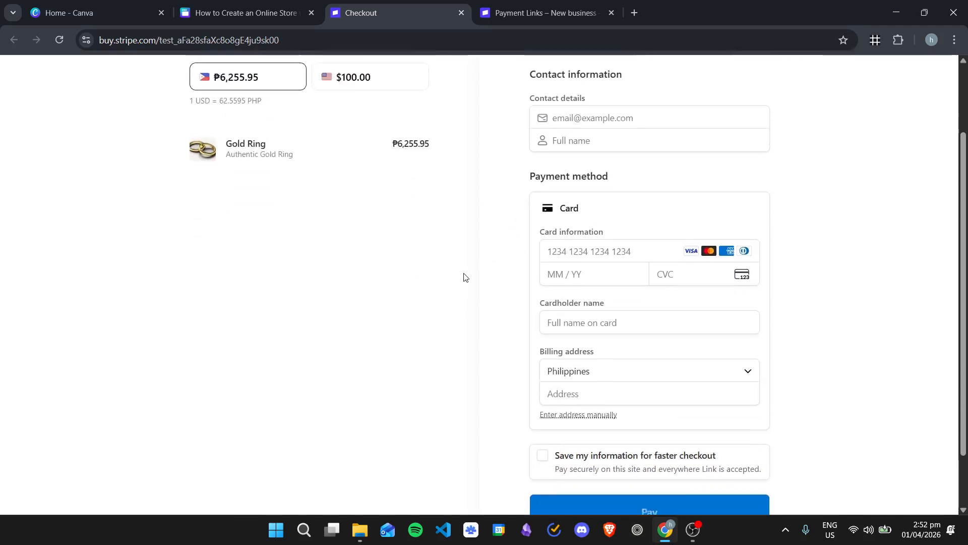
left_click(655, 202)
left_click(505, 256)
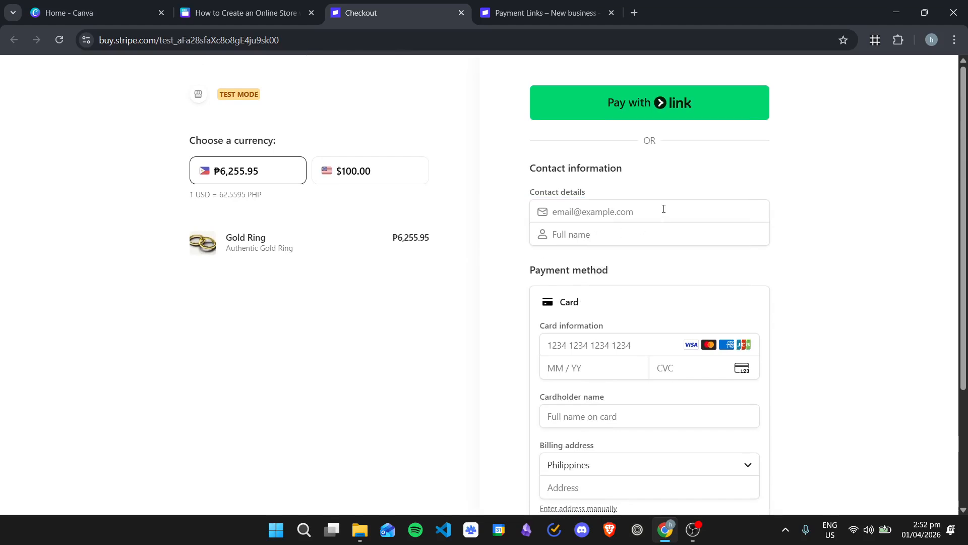
scroll(836, 273, "down", 3)
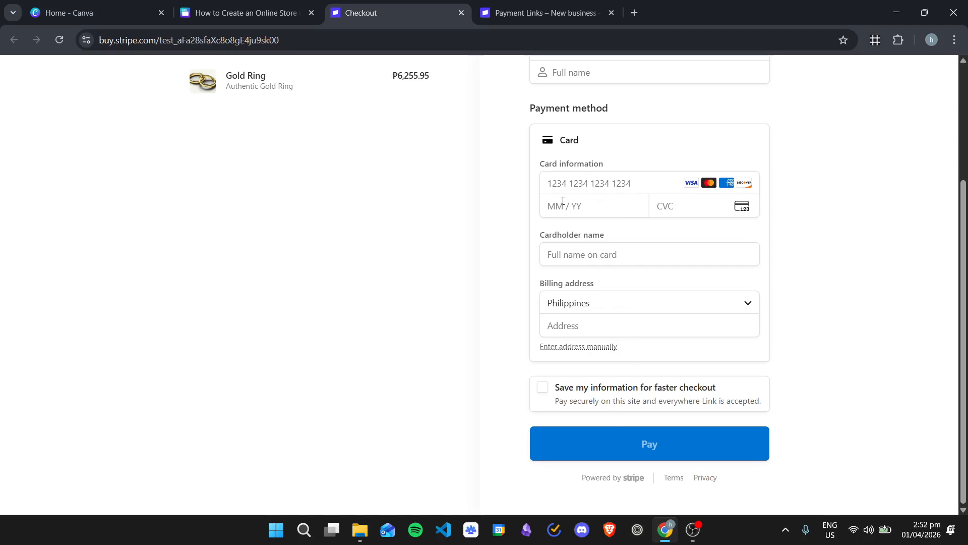
scroll(444, 244, "up", 3)
left_click(282, 11)
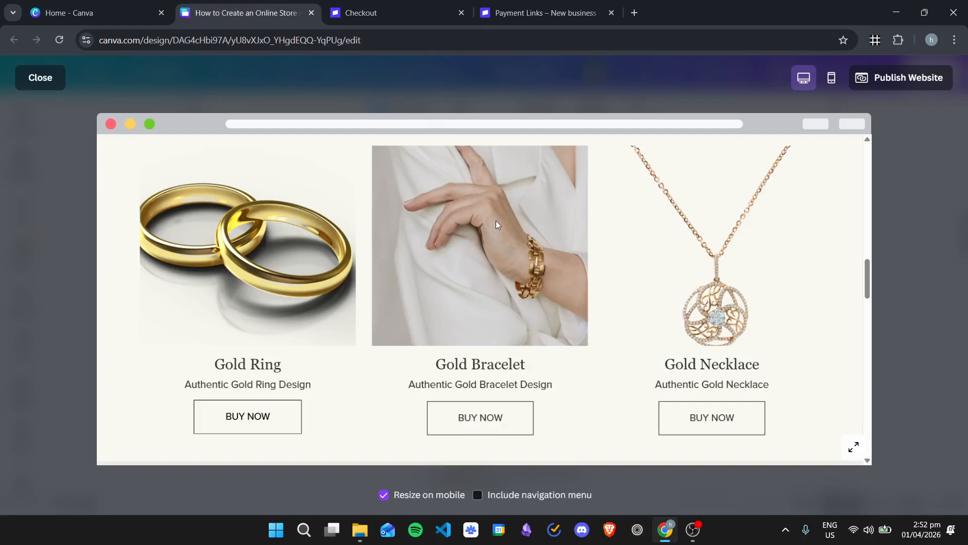
Step: Exit the website preview and link the Gold Ring product image to the copied Stripe payment link
left_click(42, 77)
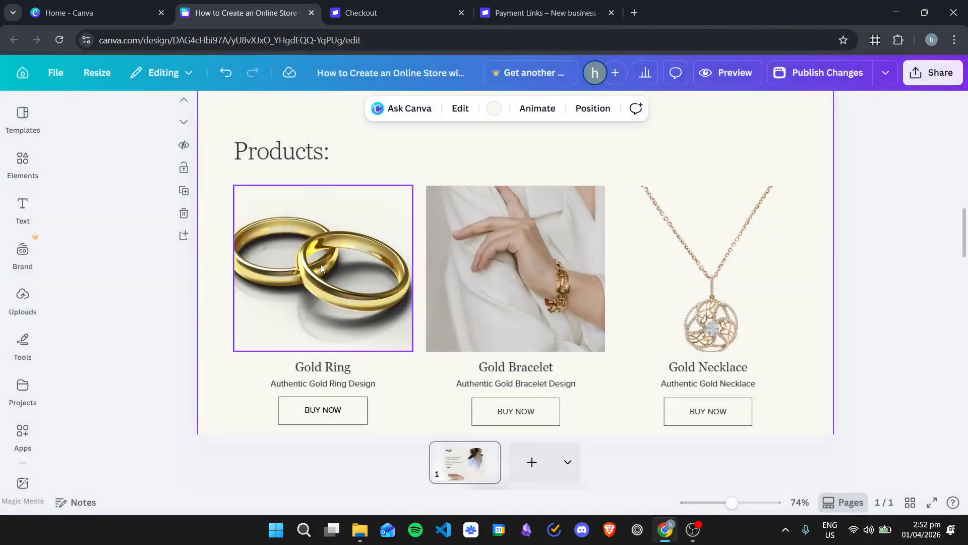
left_click(345, 262)
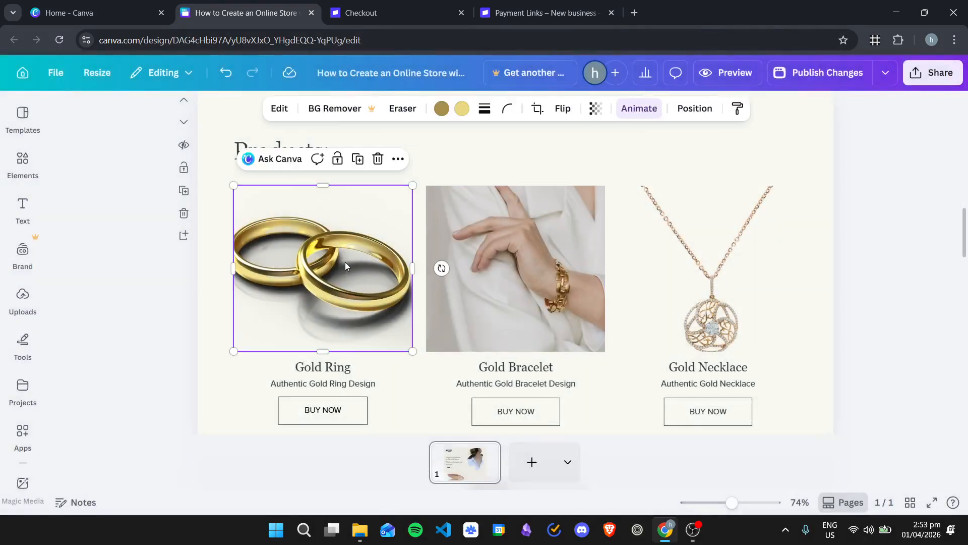
left_click(398, 159)
left_click(434, 375)
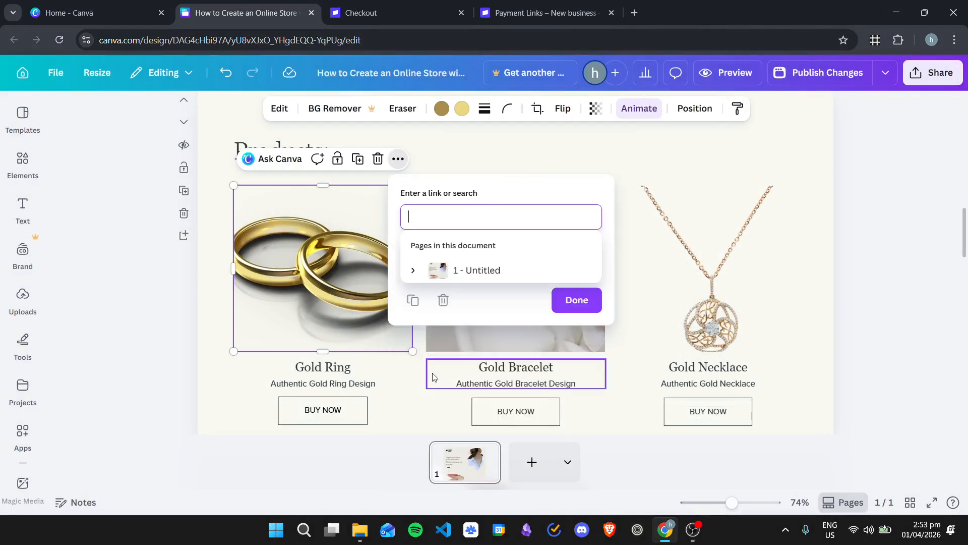
key("ctrl+v")
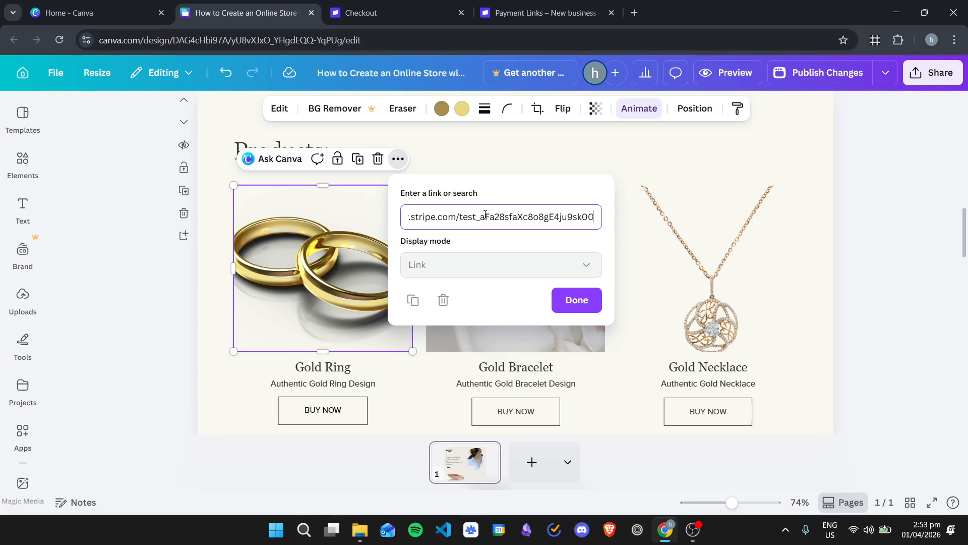
left_click(574, 297)
left_click(518, 297)
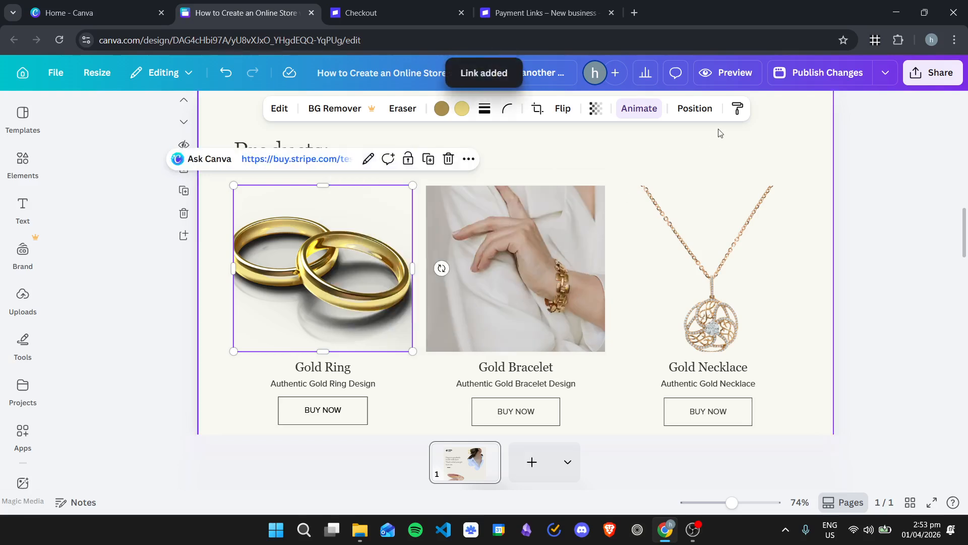
left_click(745, 147)
Step: Preview the website to test the Gold Ring image's checkout link, and return to the design editor
left_click(721, 72)
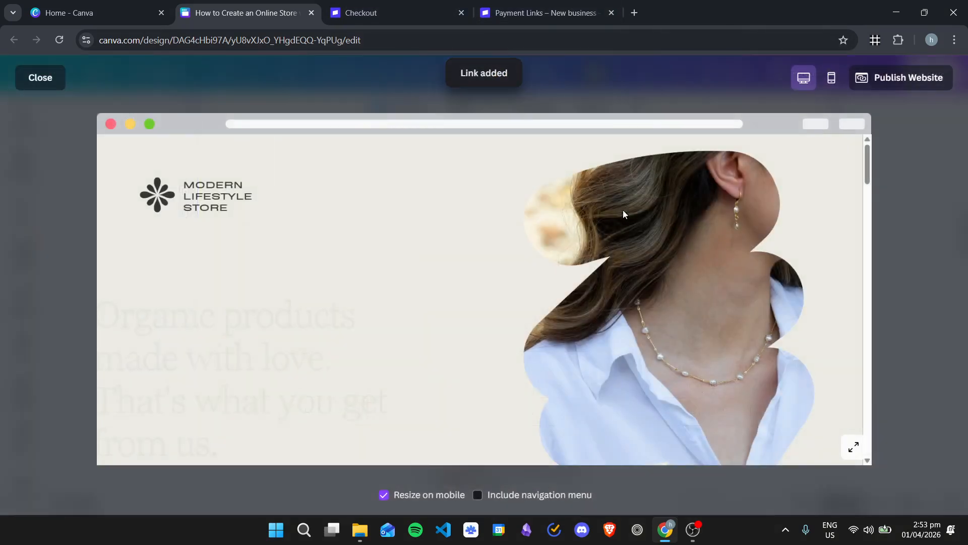
scroll(593, 211, "down", 5)
scroll(593, 205, "down", 6)
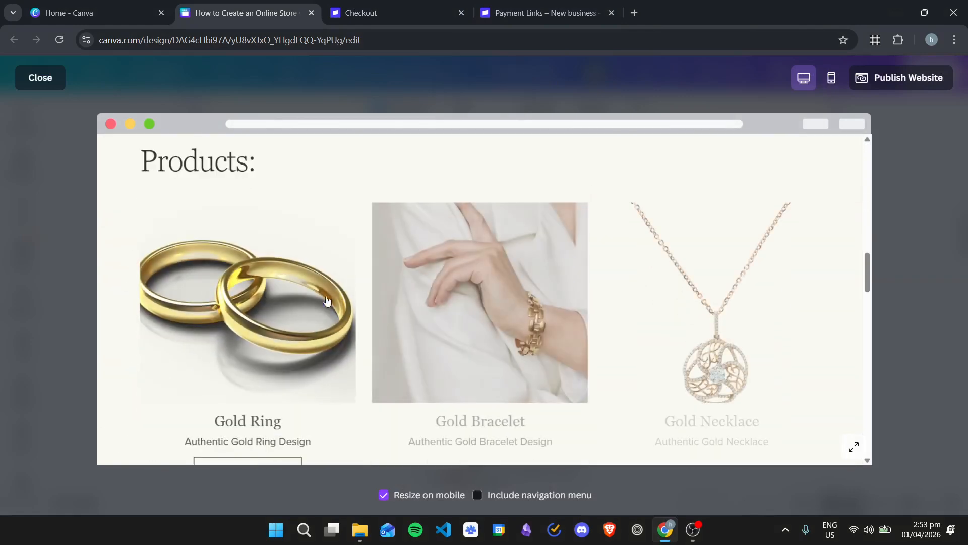
left_click(326, 301)
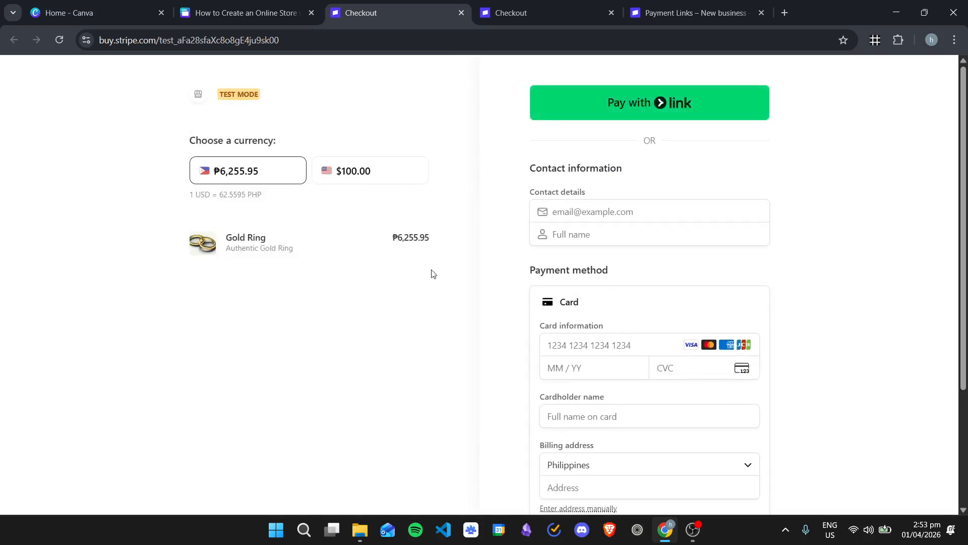
key("ctrl+shift+Tab")
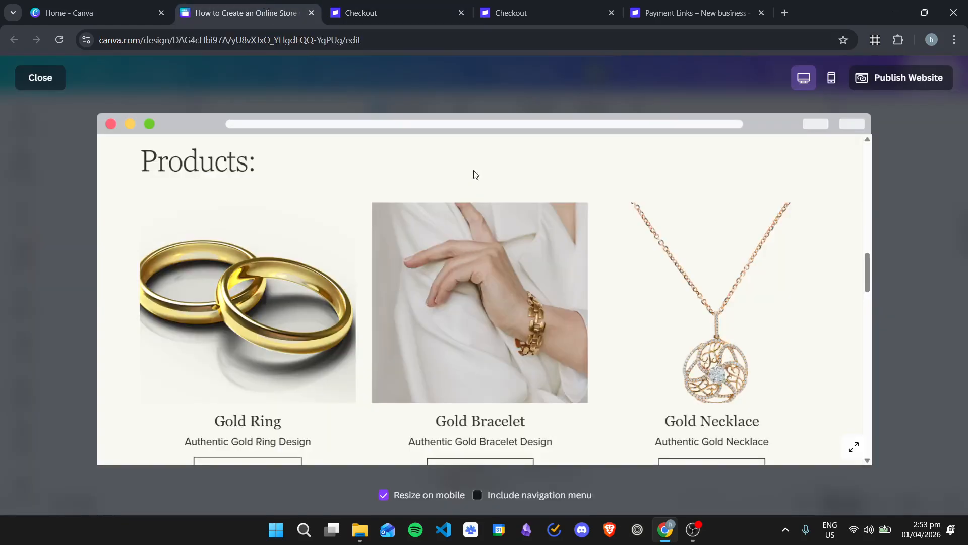
left_click(61, 85)
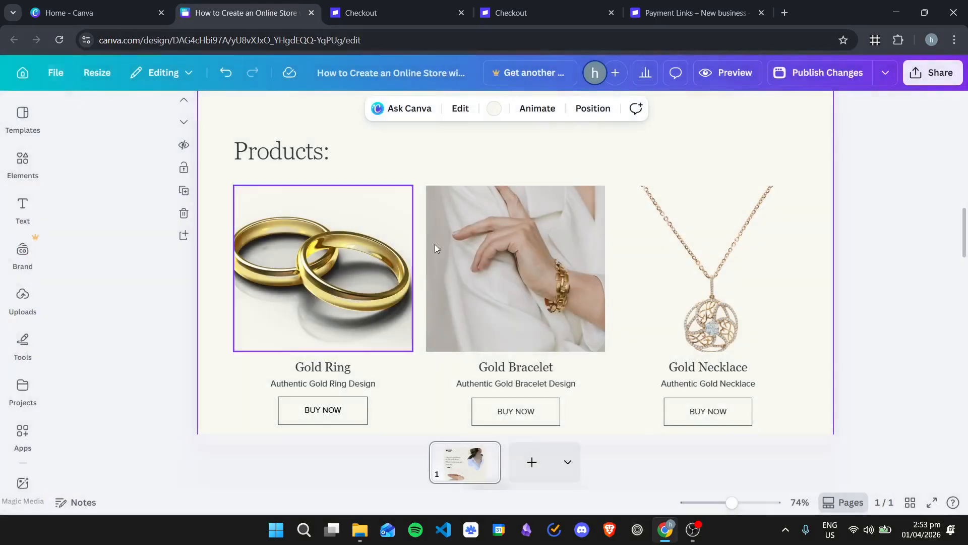
Step: Publish the website changes and close the two open Checkout pages
left_click(852, 72)
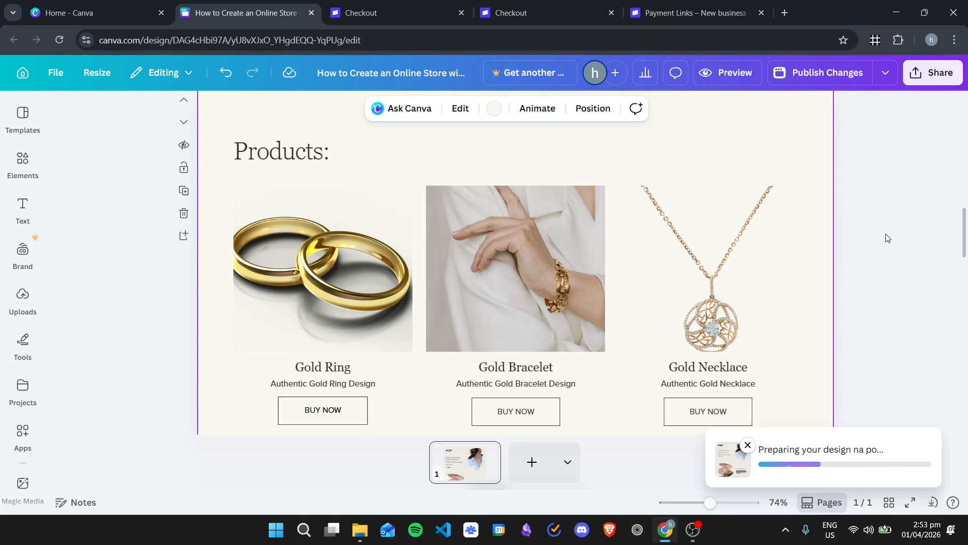
left_click(460, 12)
left_click(461, 12)
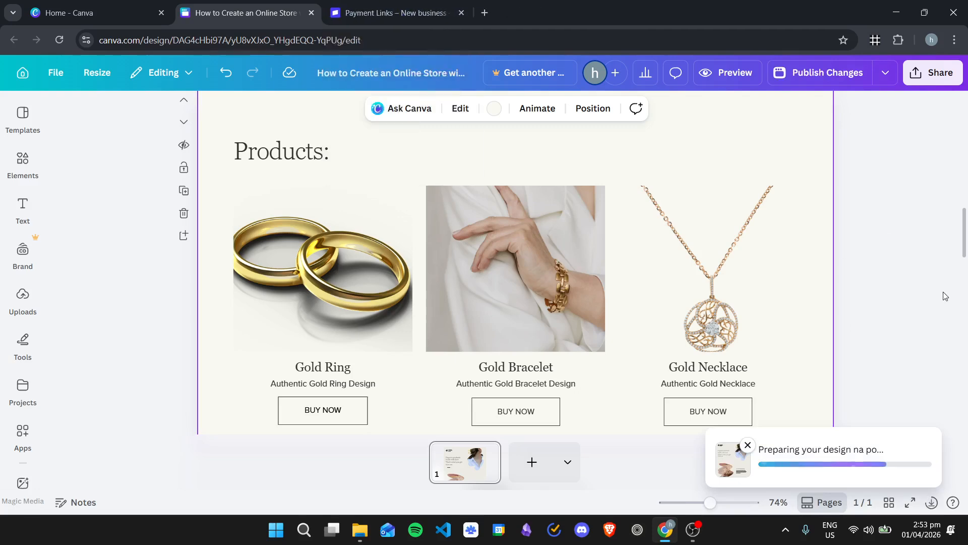
Step: Open the live website and test the checkout links of the Gold Ring BUY NOW button and product image
left_click(796, 363)
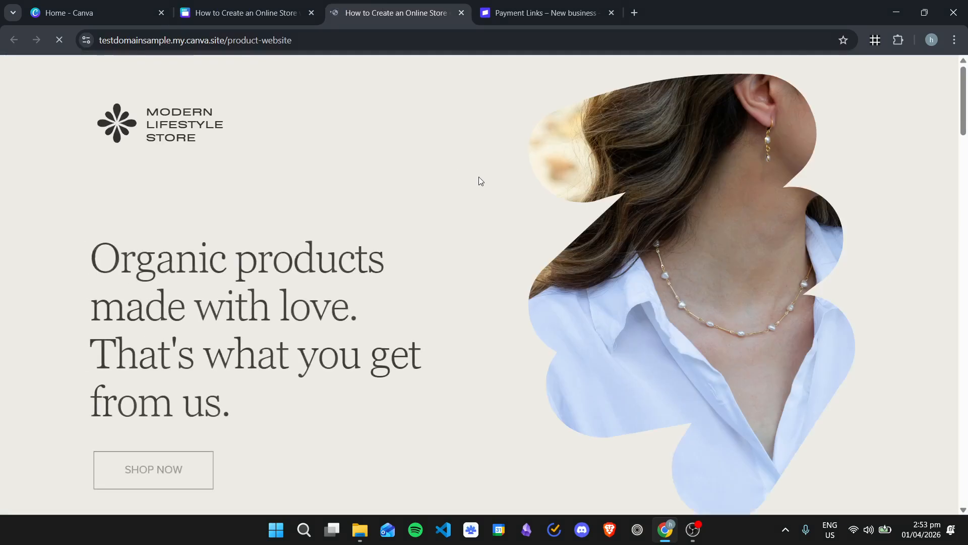
scroll(482, 195, "down", 15)
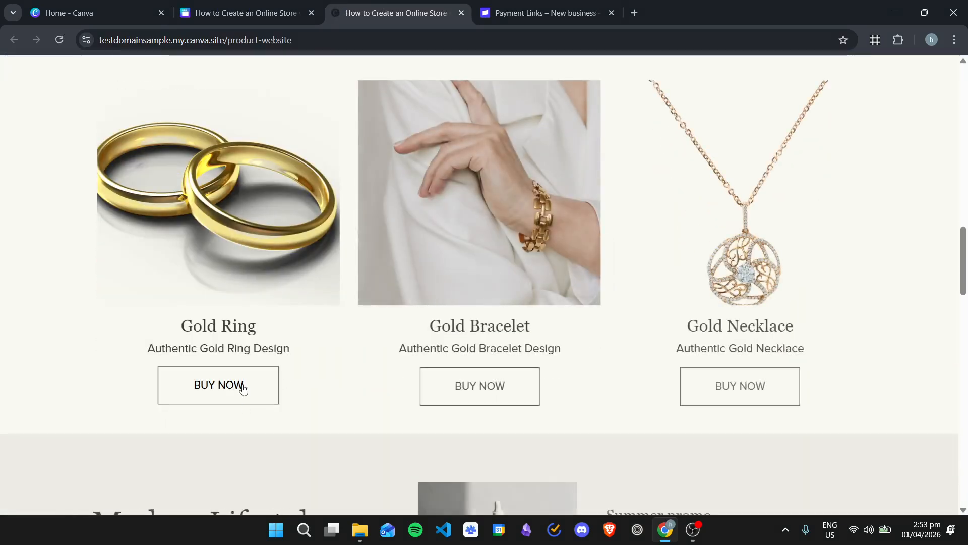
left_click(218, 385)
left_click(396, 12)
left_click(239, 195)
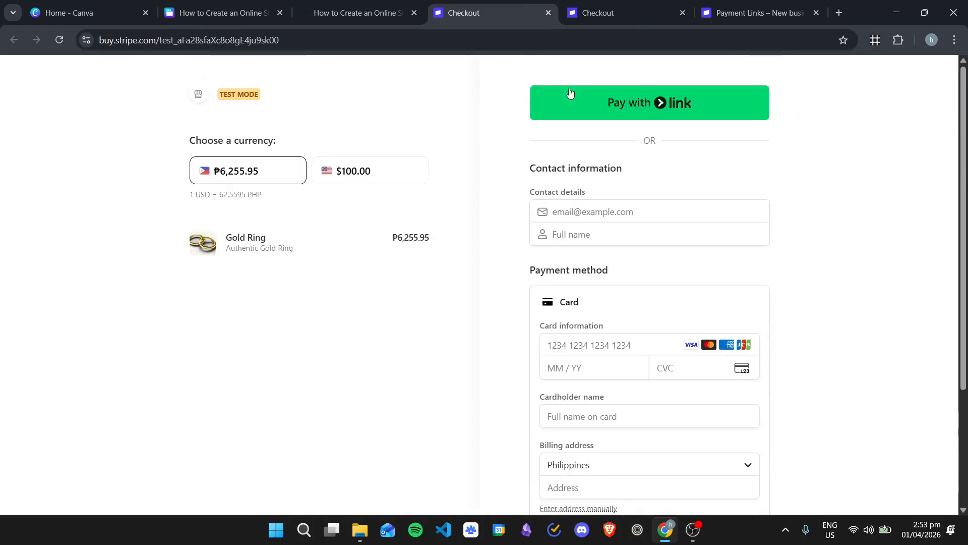
Step: Close both Checkout pages and return to the Canva website editor
left_click(549, 13)
left_click(549, 13)
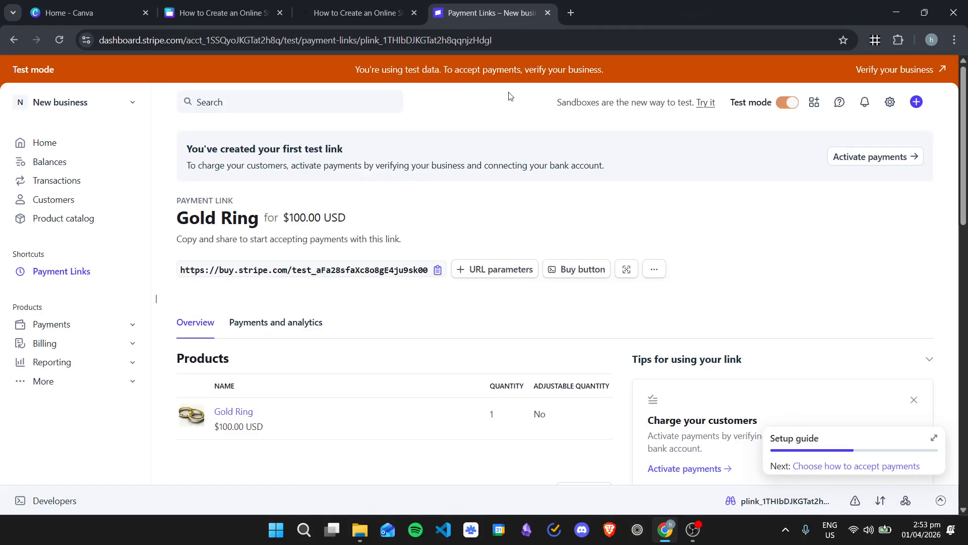
left_click(373, 13)
left_click(277, 7)
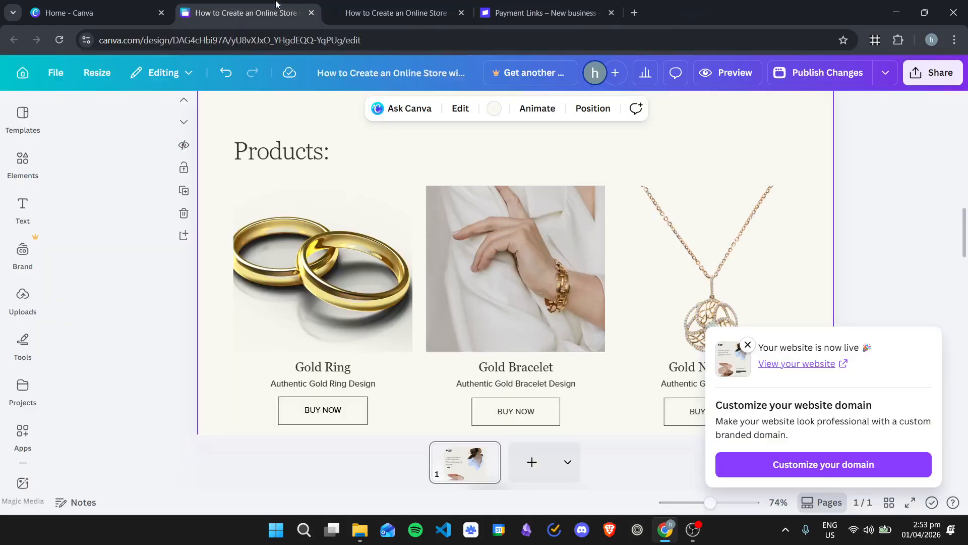